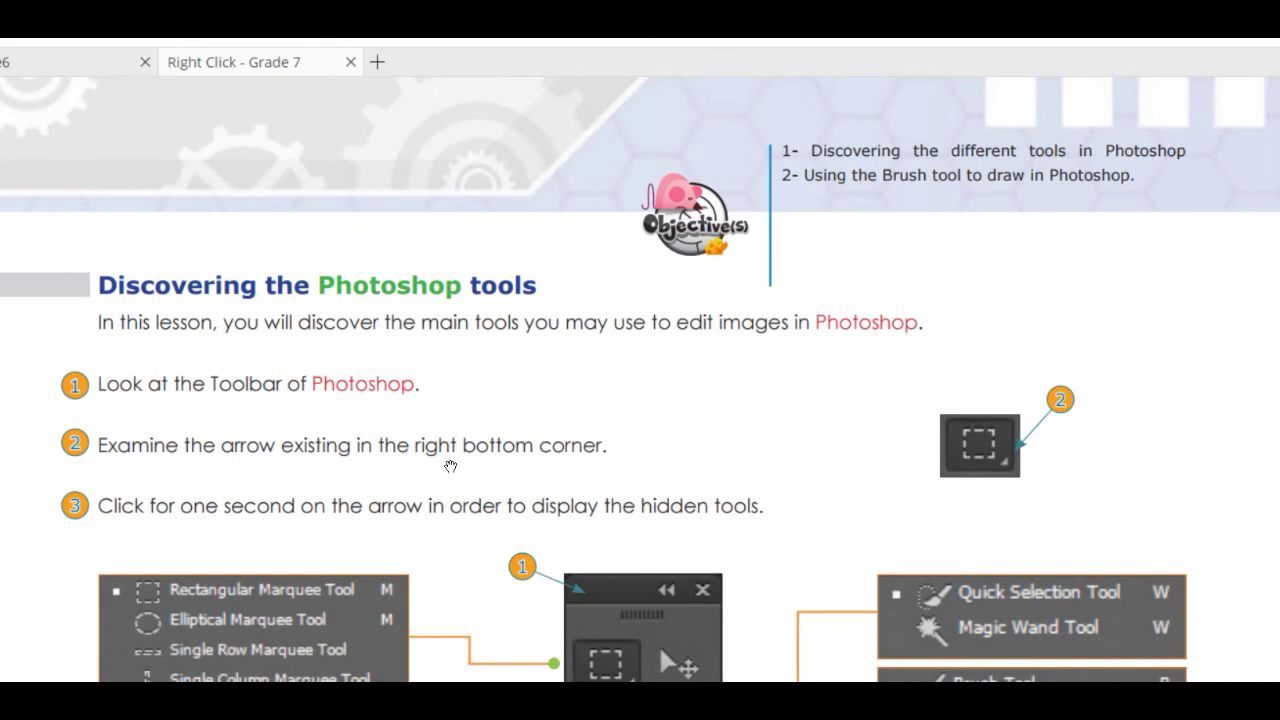
# - Switch to Photoshop, hide the Tools toolbar and show it again
pyautogui.scroll(-2, 450, 466)
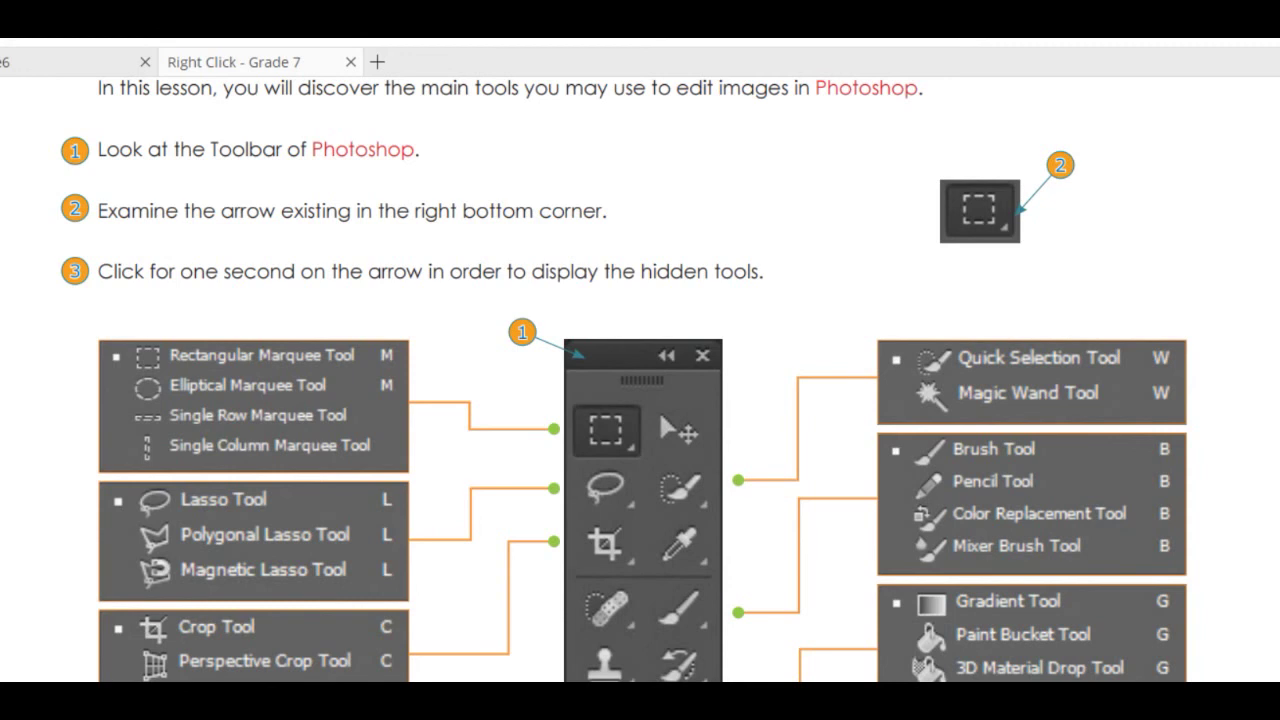
pyautogui.hotkey('alt', 'Tab')
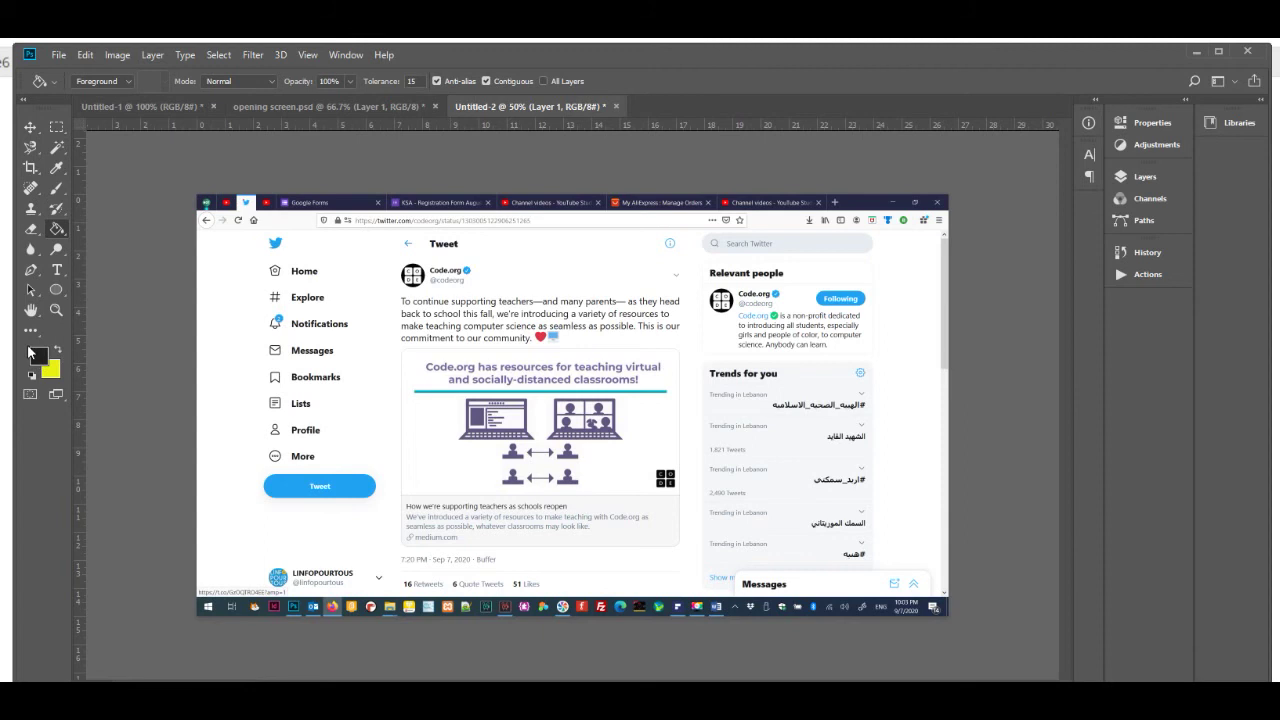
pyautogui.click(354, 60)
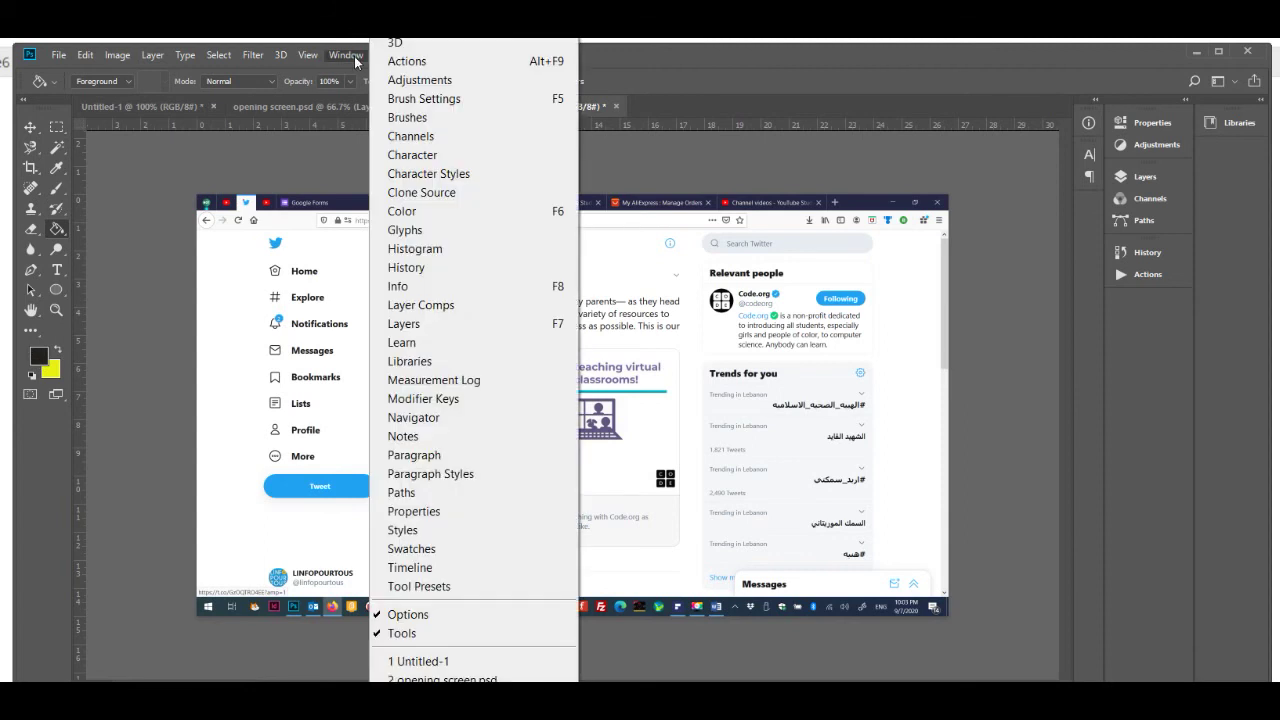
pyautogui.click(436, 633)
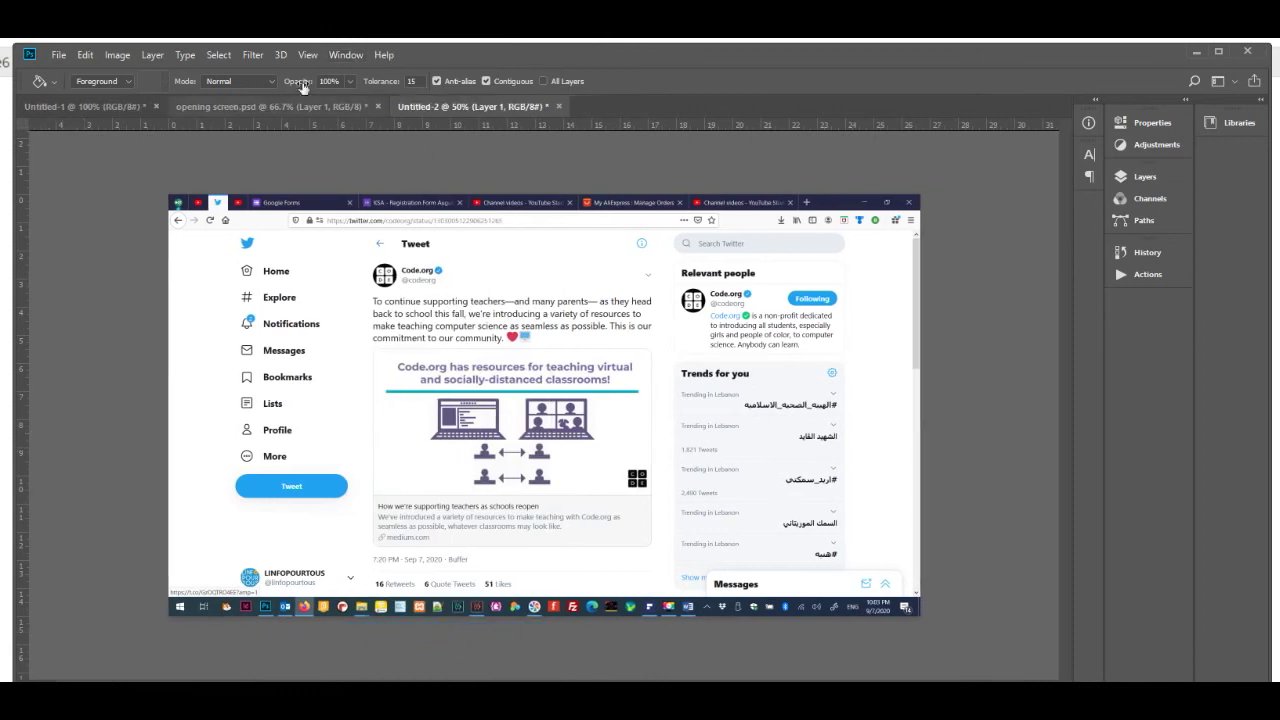
pyautogui.click(338, 57)
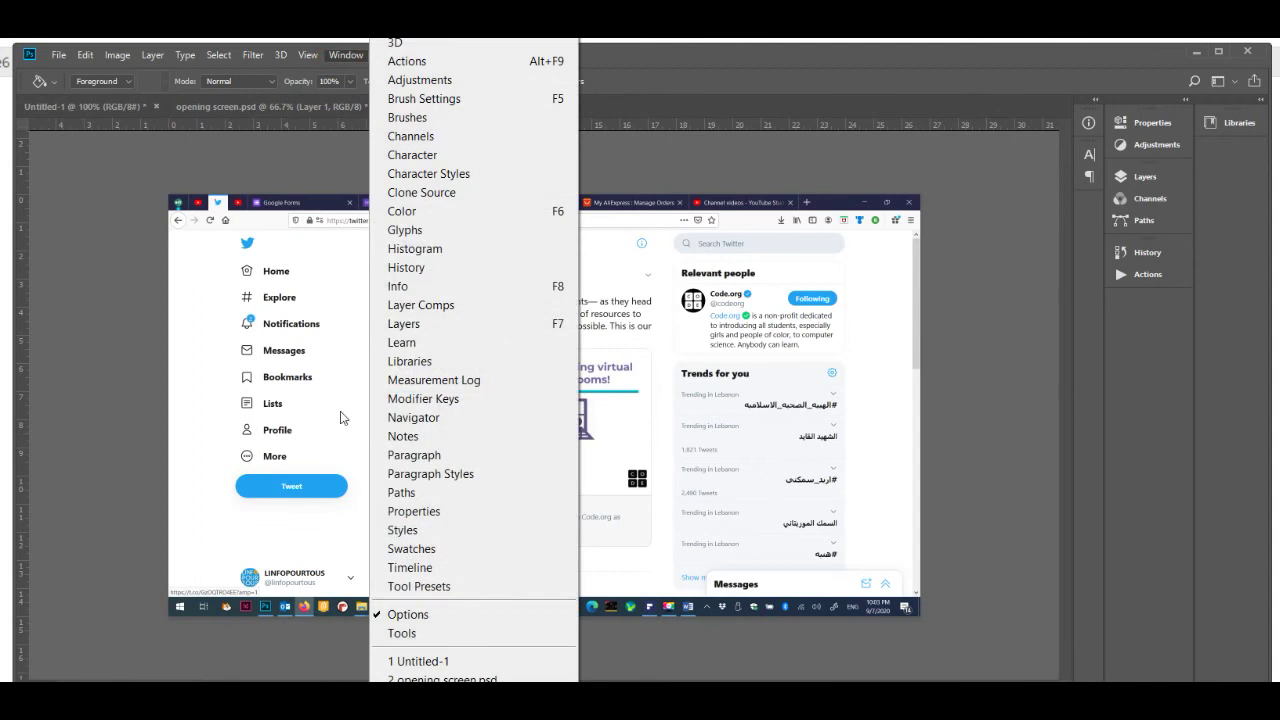
pyautogui.click(392, 633)
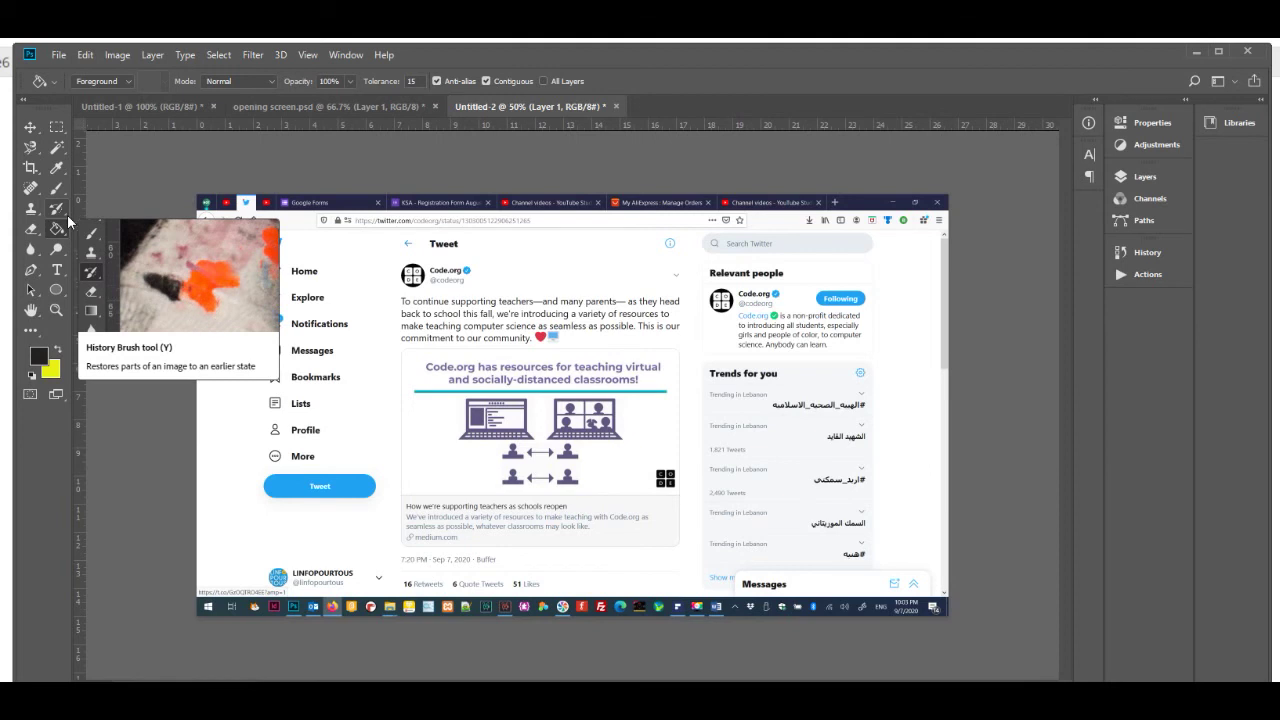
# - Display the hidden tools grouped under the History Brush, Brush, Magic Wand and Rectangular Marquee tools
pyautogui.click(63, 214)
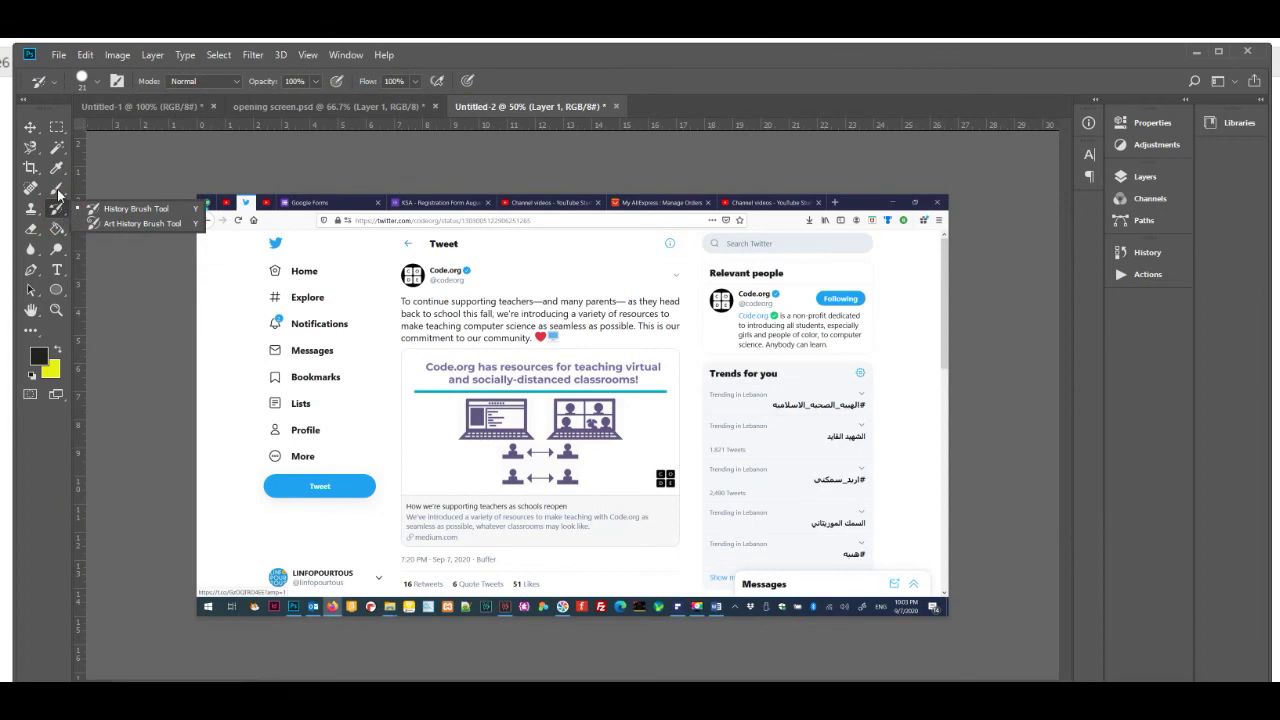
pyautogui.click(57, 191)
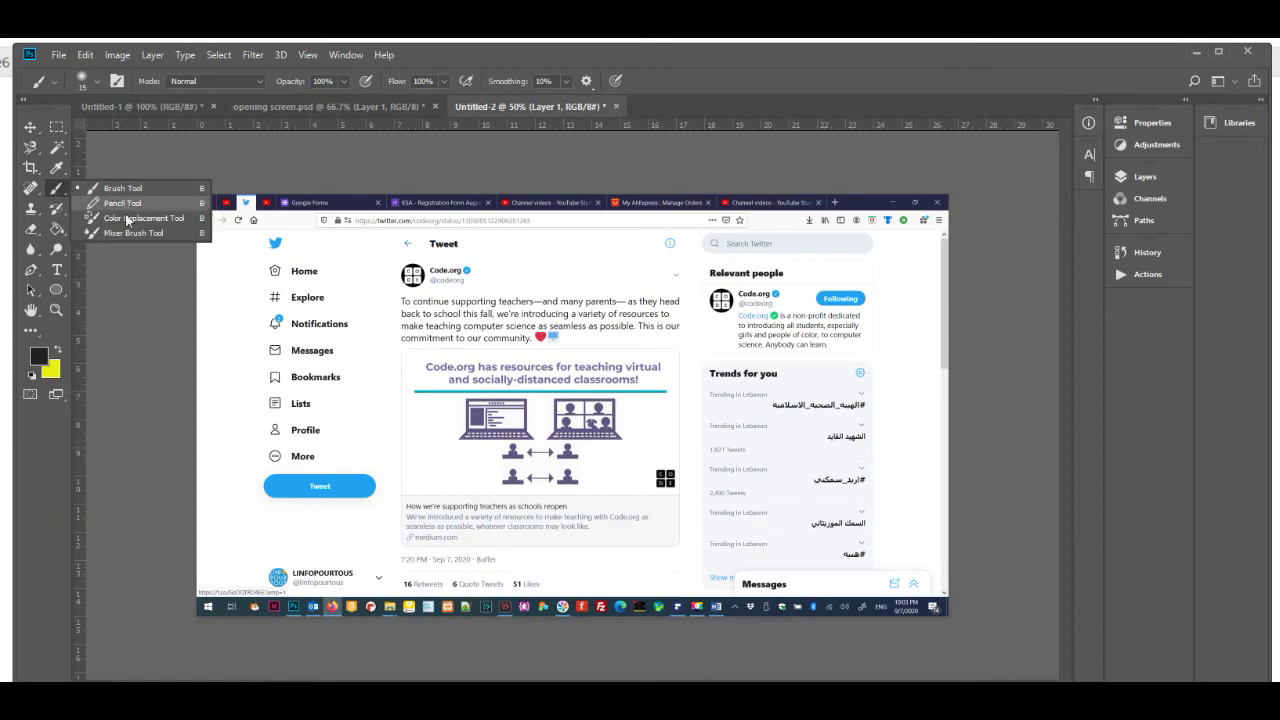
pyautogui.click(59, 150)
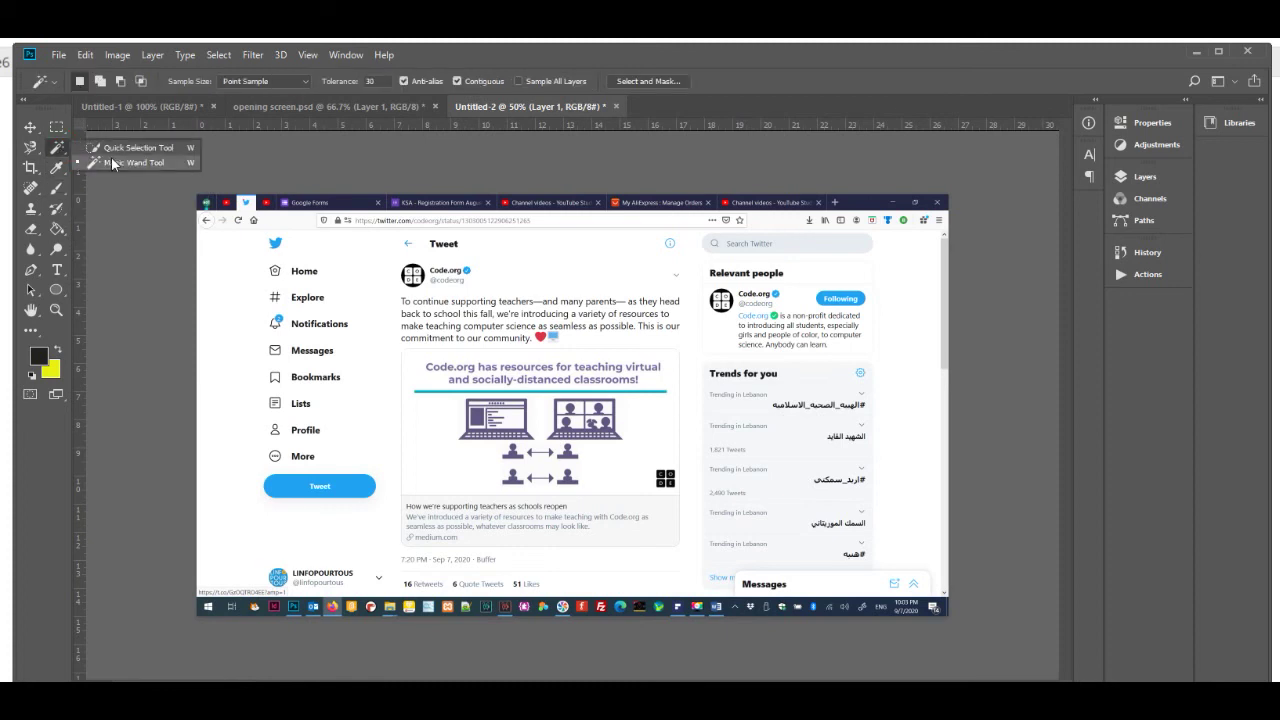
pyautogui.click(57, 127)
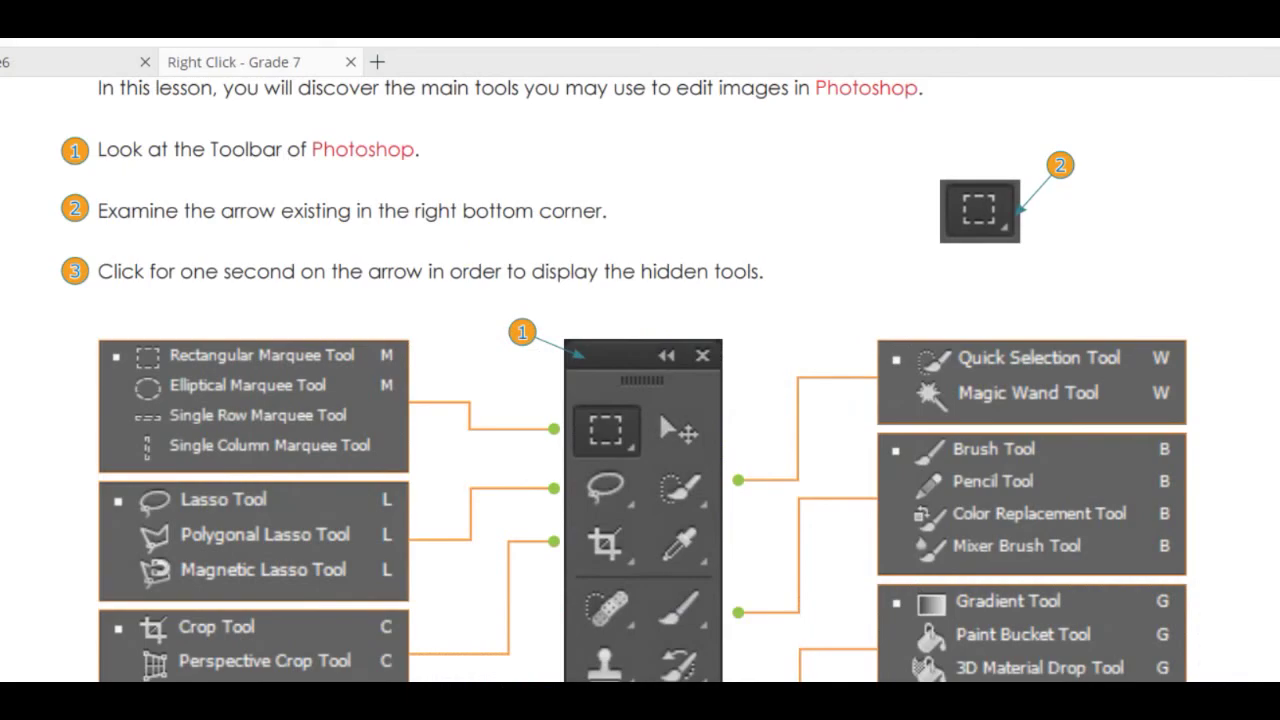
# - Read the Grade 7 book's "Discovering the Photoshop tools" instructions and toolbar diagram through to the Reminder section
pyautogui.scroll(3, 319, 246)
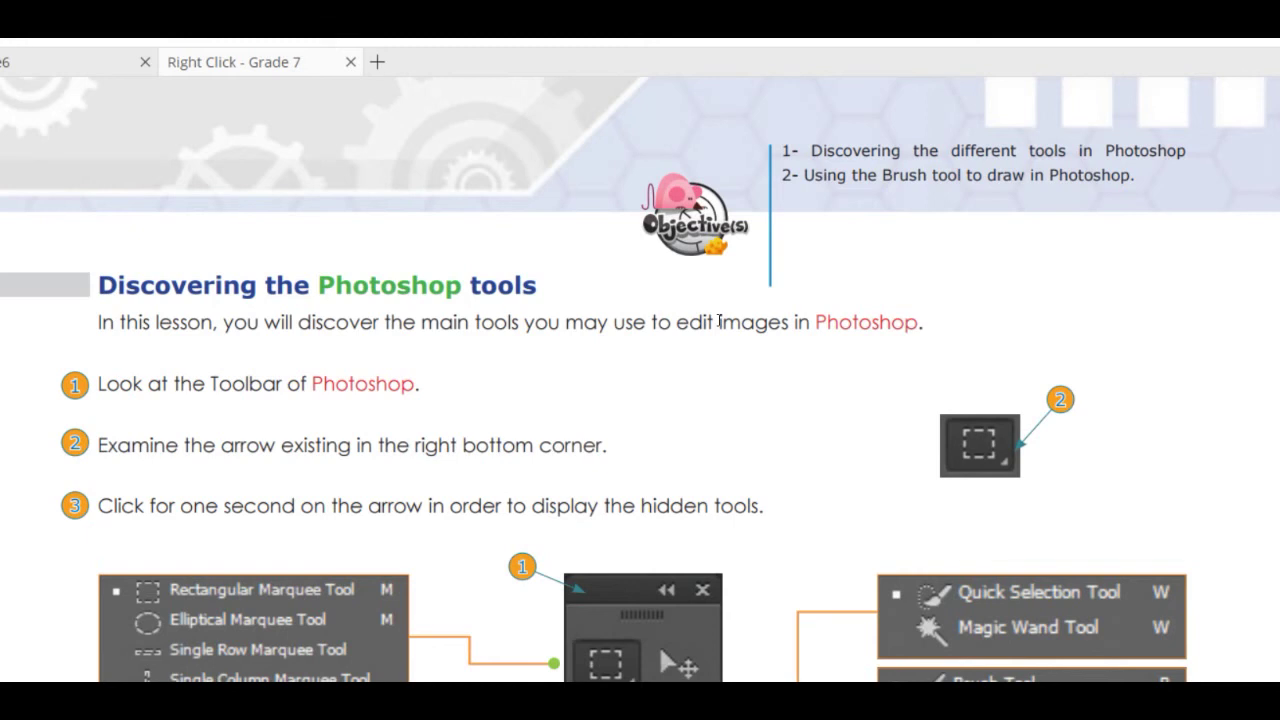
pyautogui.scroll(-2, 719, 321)
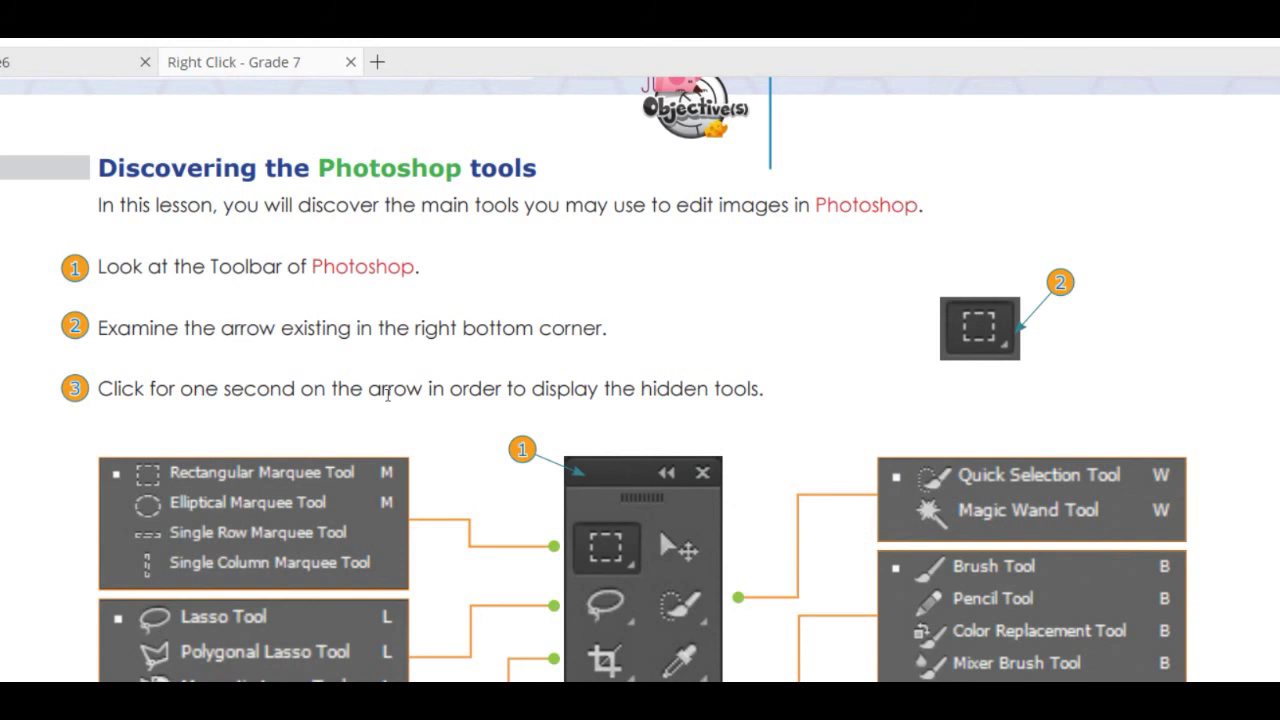
pyautogui.scroll(-2, 390, 390)
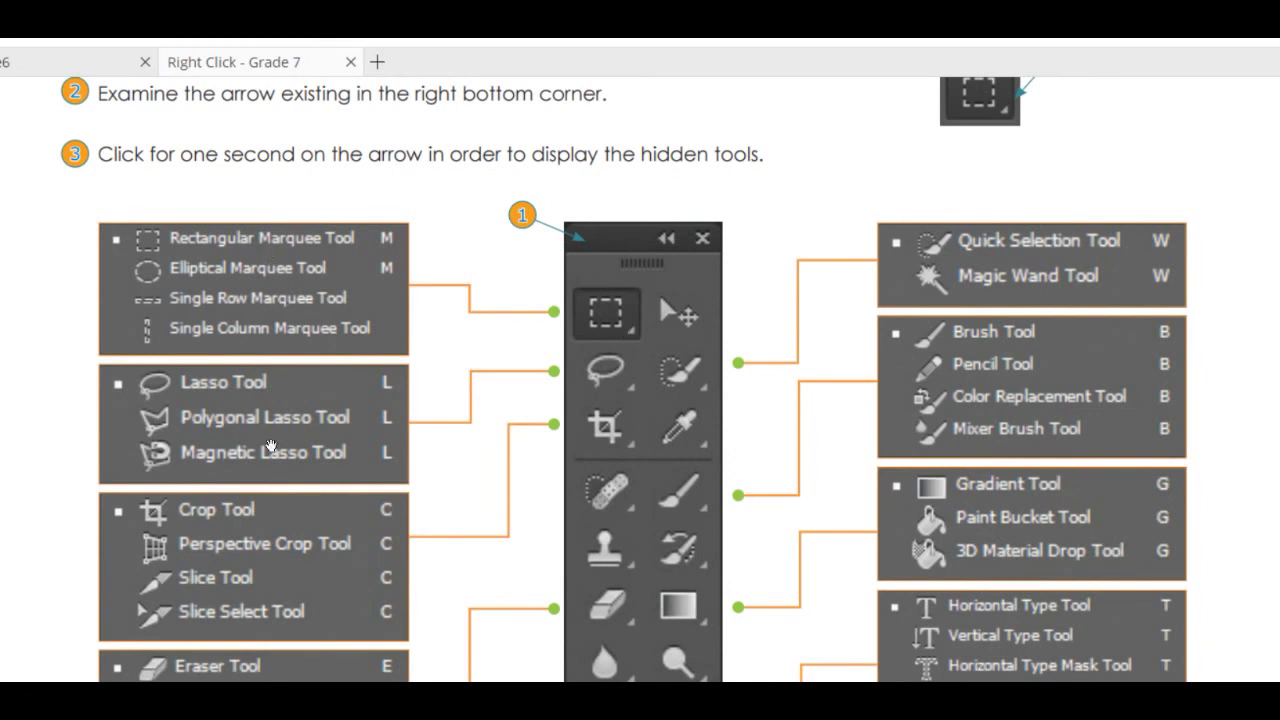
pyautogui.scroll(-1, 272, 450)
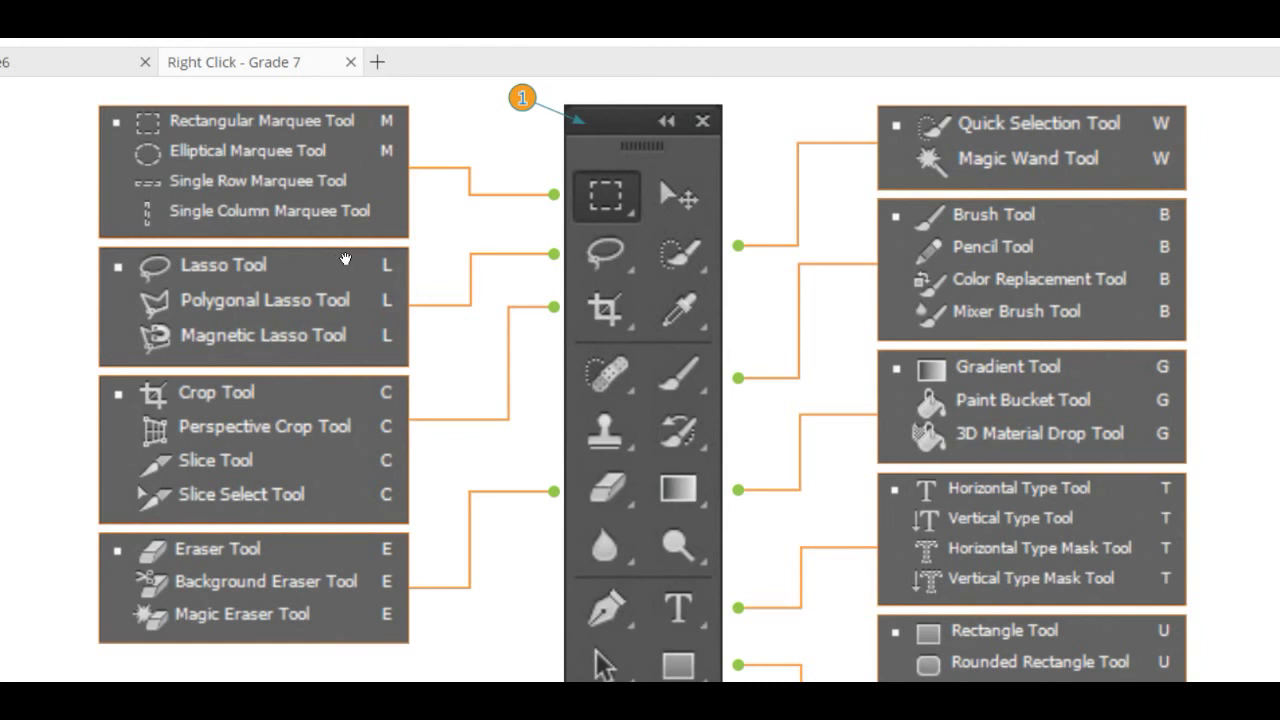
pyautogui.scroll(-2, 345, 259)
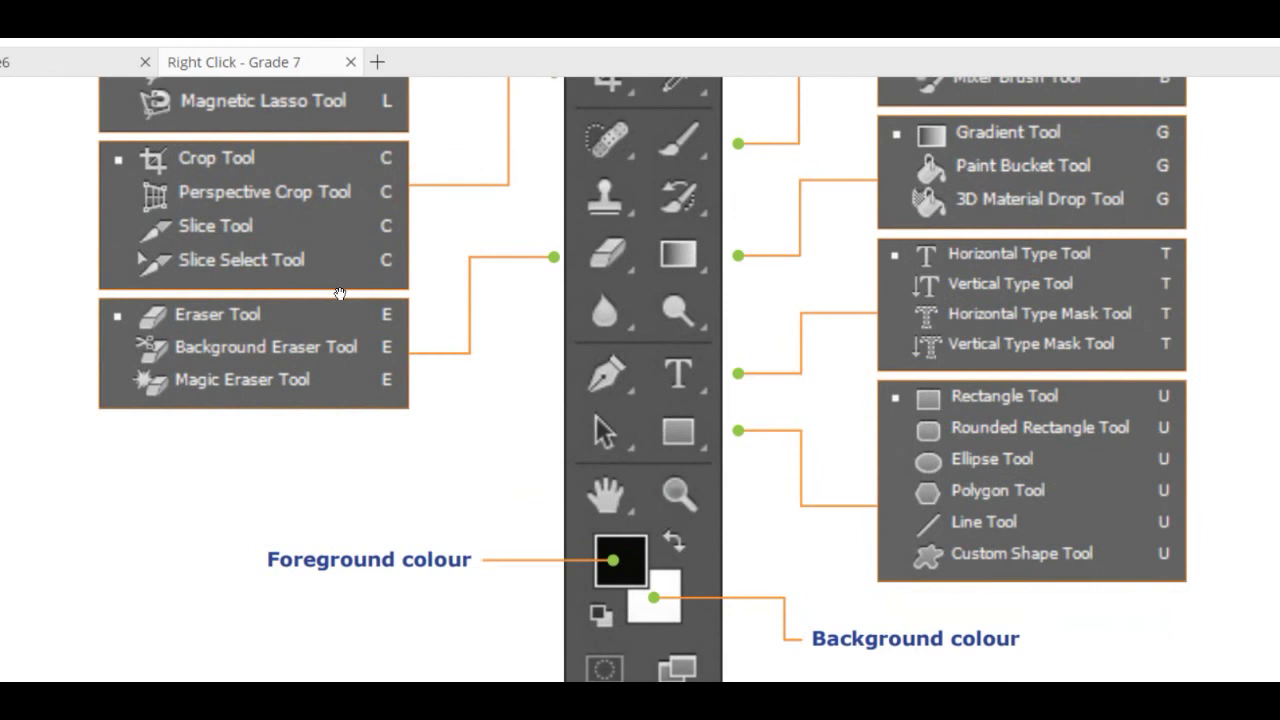
pyautogui.scroll(-2, 340, 293)
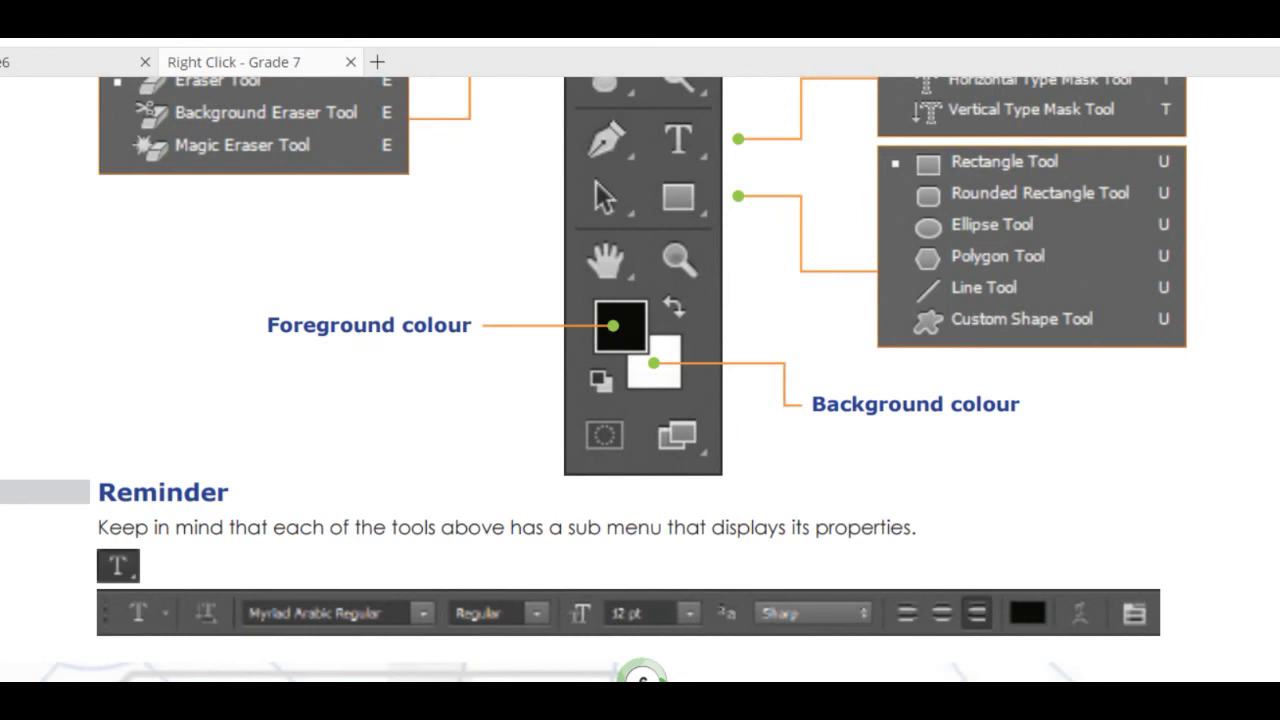
# - Switch to Photoshop and activate the Eyedropper, then the Type tool, to compare their properties
pyautogui.click(86, 628)
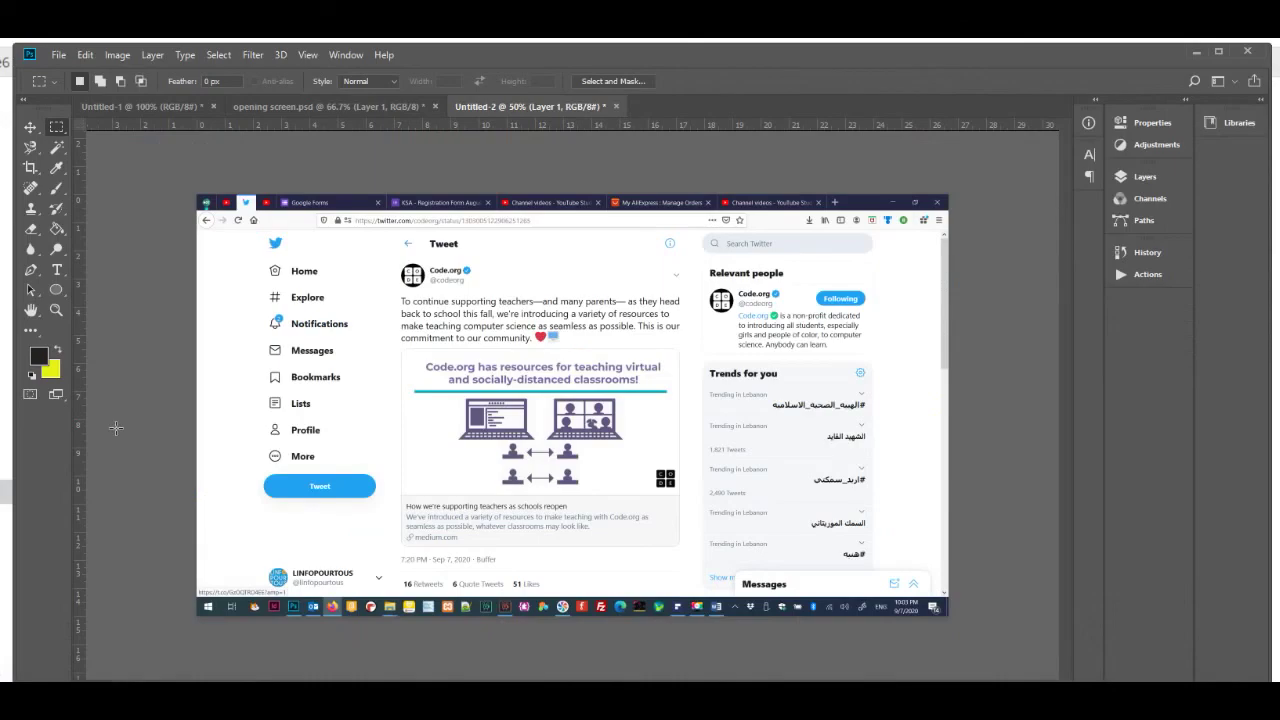
pyautogui.click(57, 170)
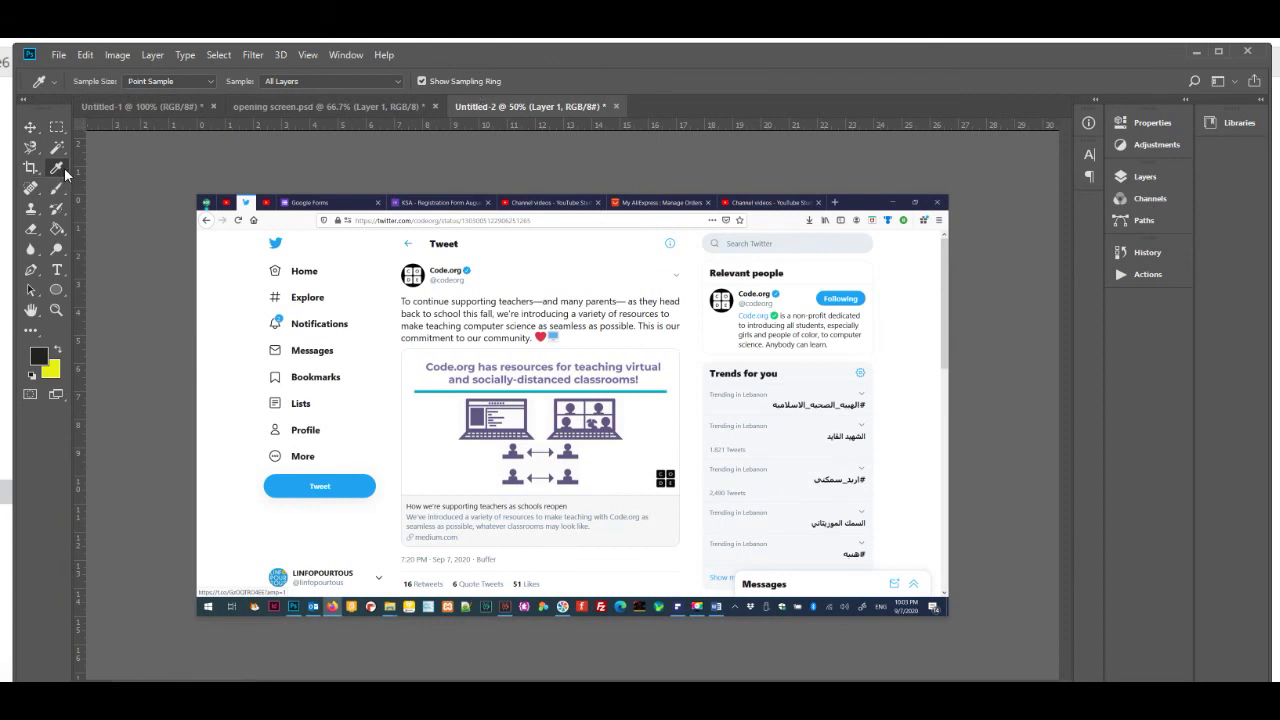
pyautogui.click(57, 270)
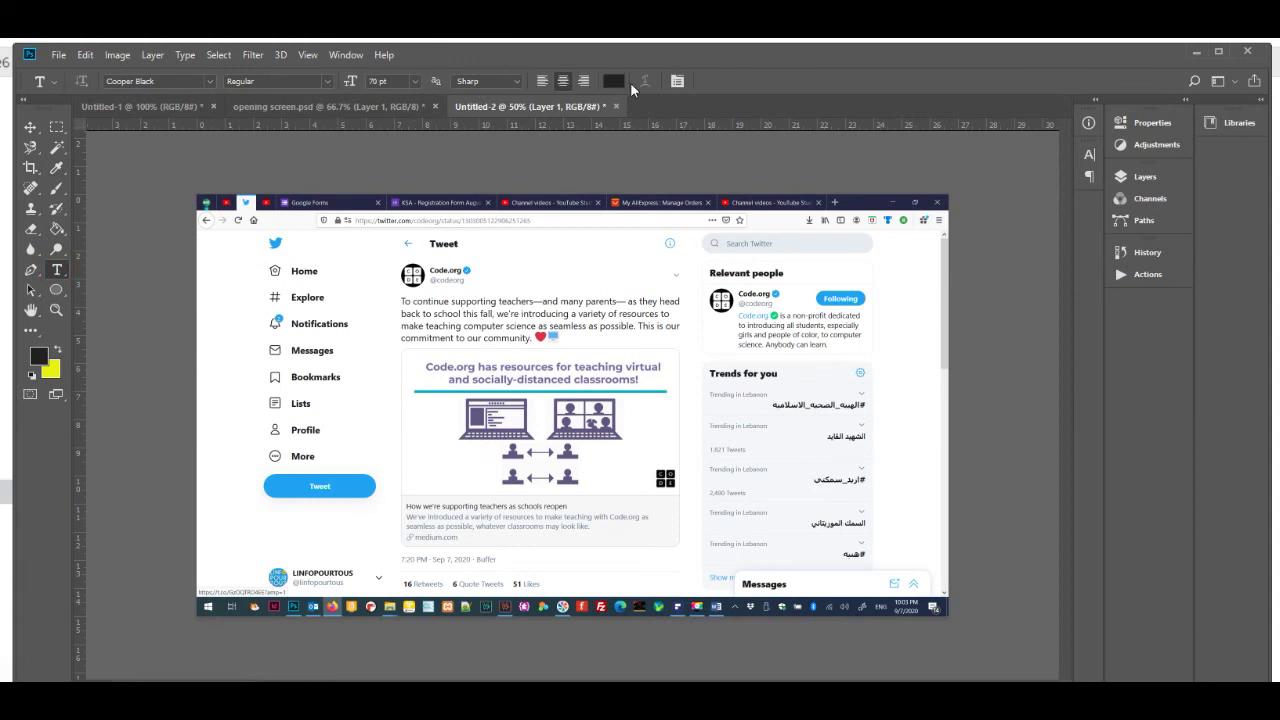
# - Examine the Type tool's available font sizes, anti-aliasing methods and font families without changing them
pyautogui.click(414, 81)
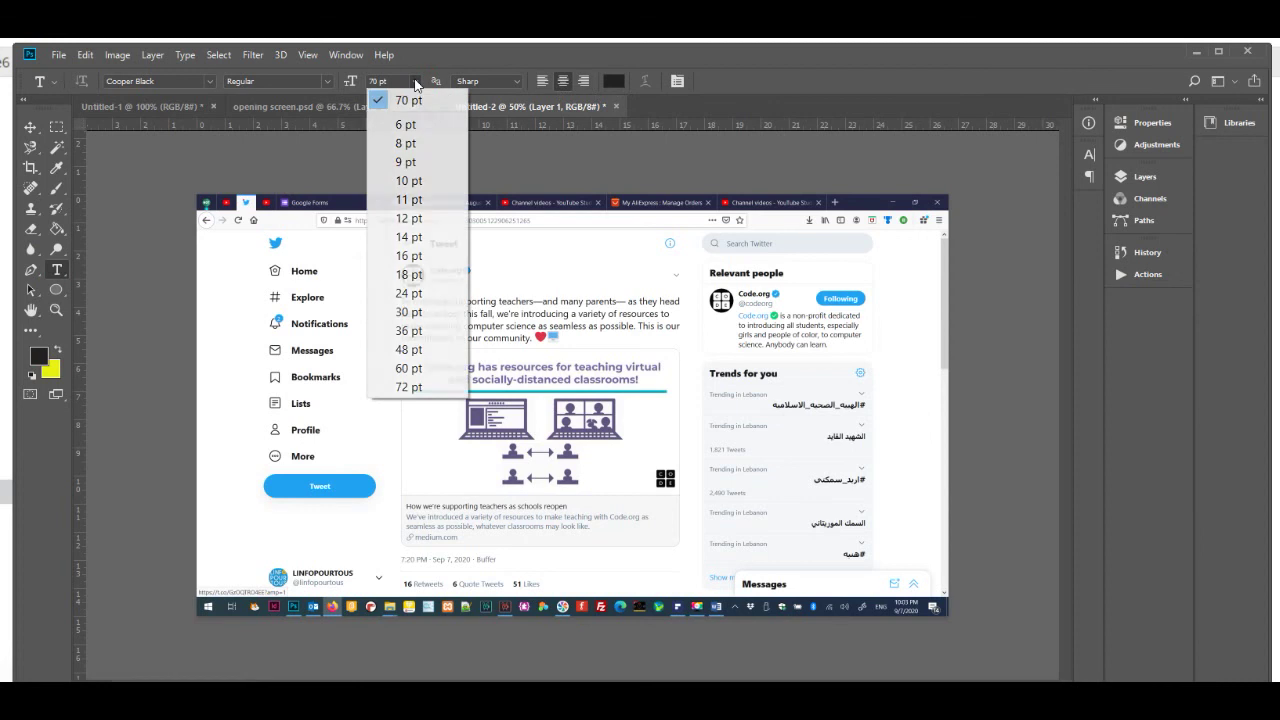
pyautogui.click(415, 81)
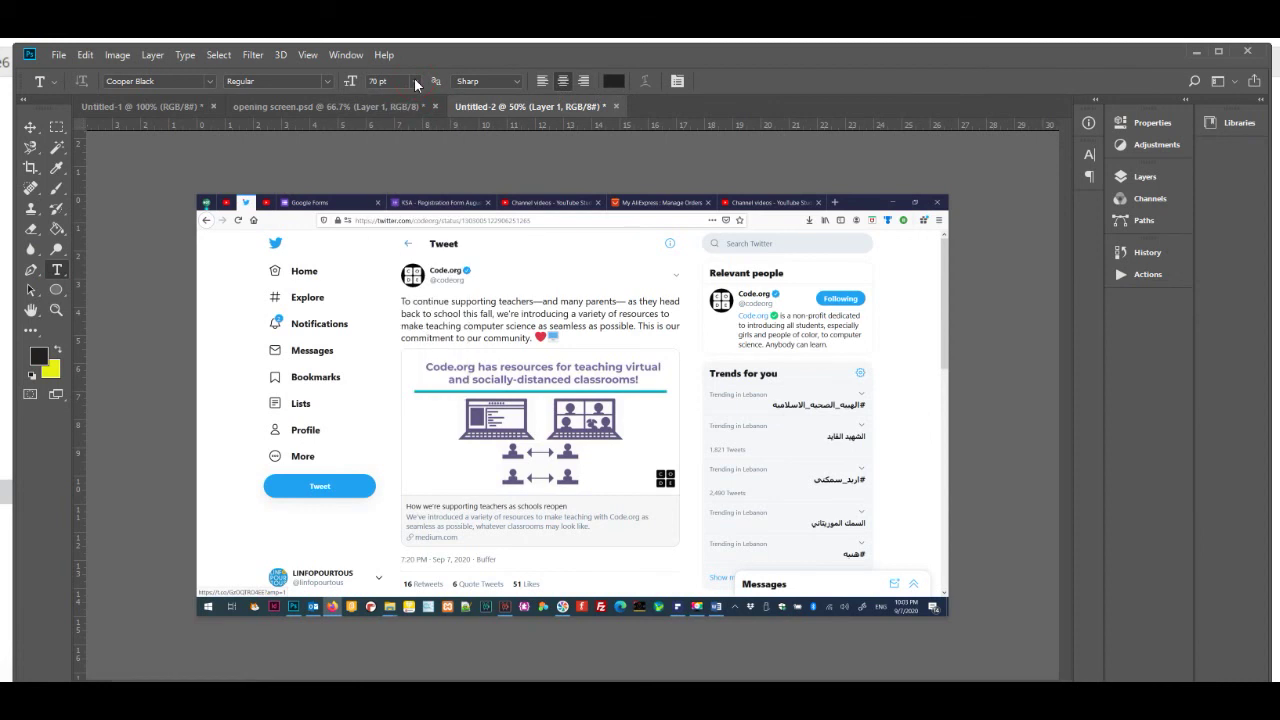
pyautogui.click(520, 78)
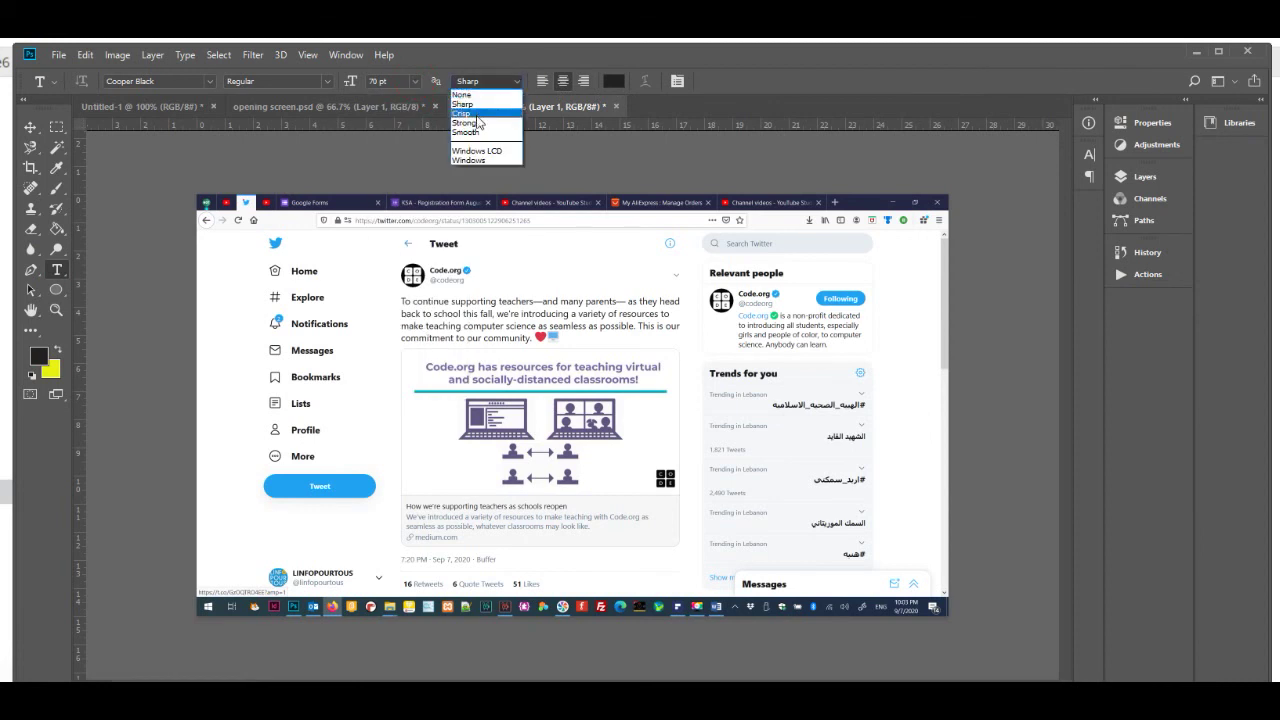
pyautogui.click(305, 81)
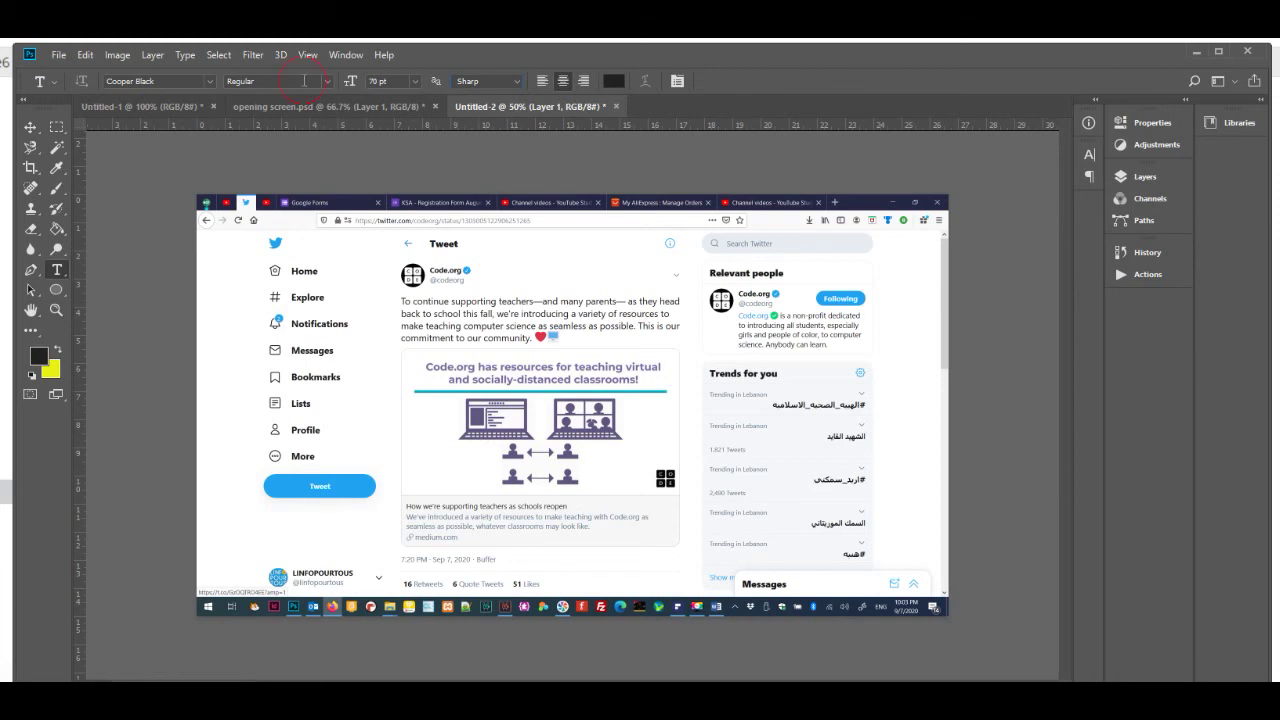
pyautogui.click(208, 79)
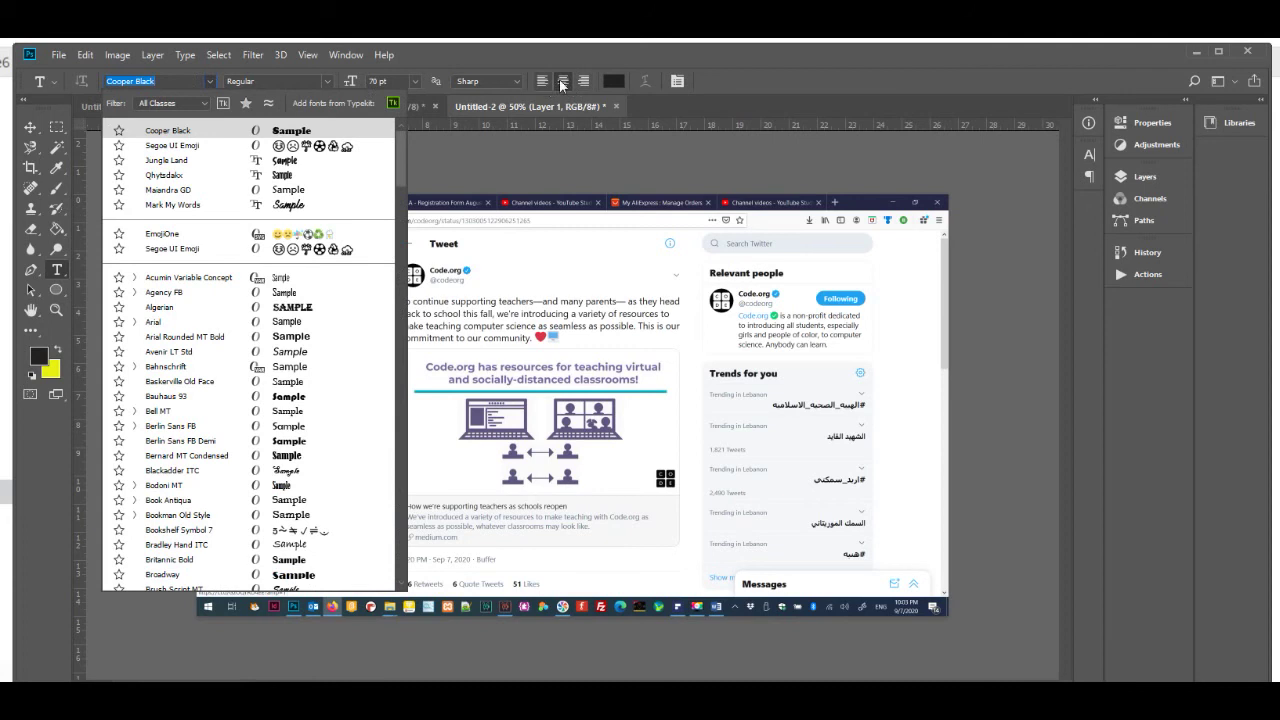
pyautogui.click(645, 84)
# - Try left and right text alignment, restore centre alignment, and return to the book
pyautogui.click(542, 82)
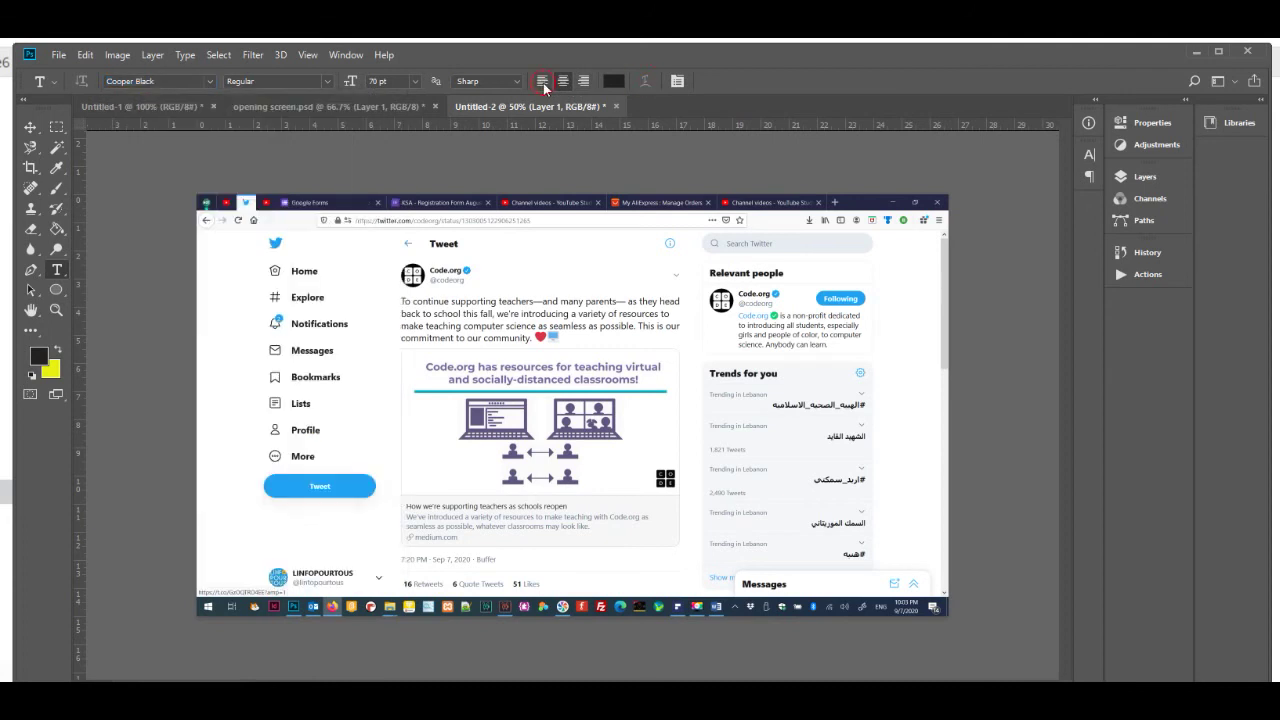
pyautogui.click(585, 82)
pyautogui.click(563, 82)
pyautogui.click(850, 660)
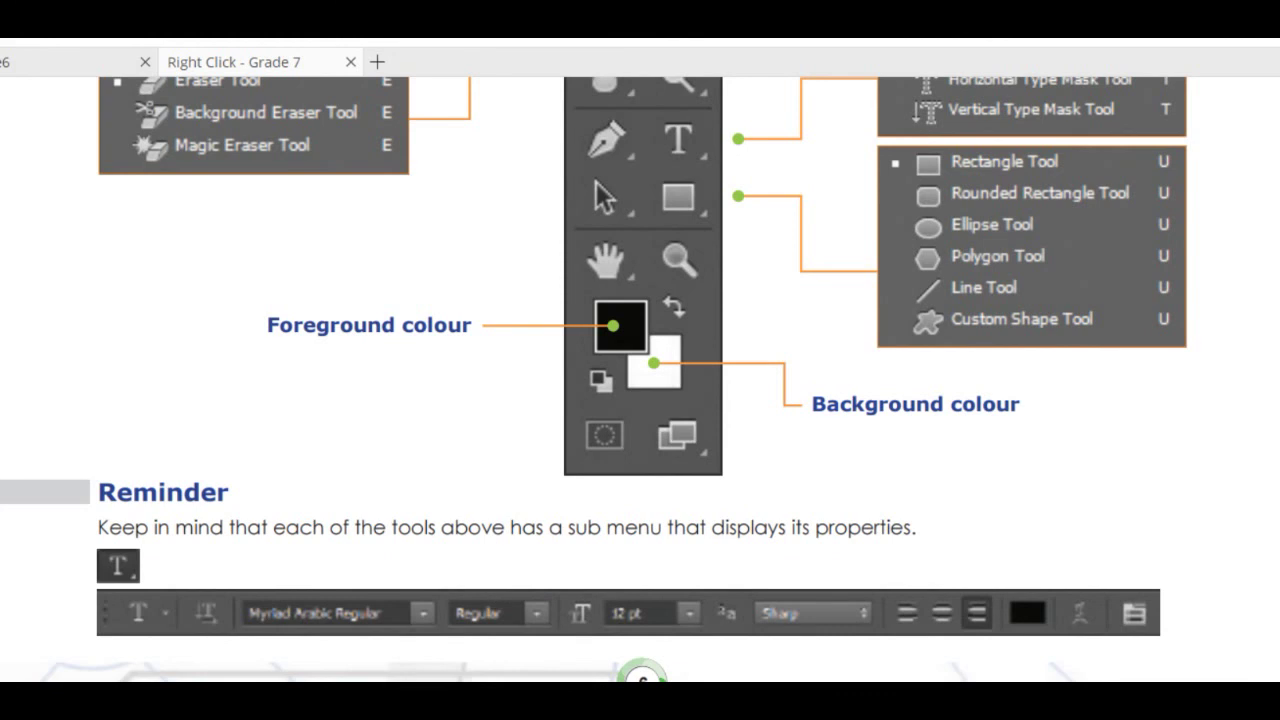
# - Switch to Photoshop and set the foreground colour to the golden yellow e4be39
pyautogui.hotkey('alt', 'Tab')
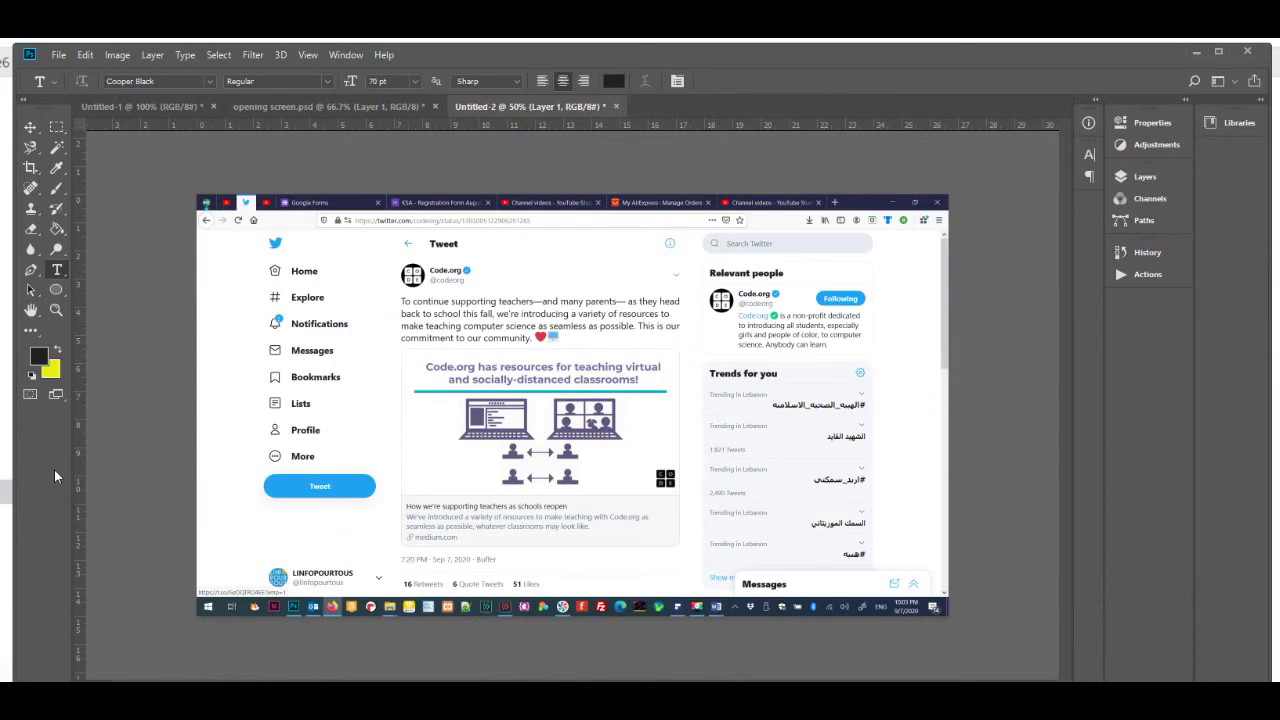
pyautogui.click(38, 358)
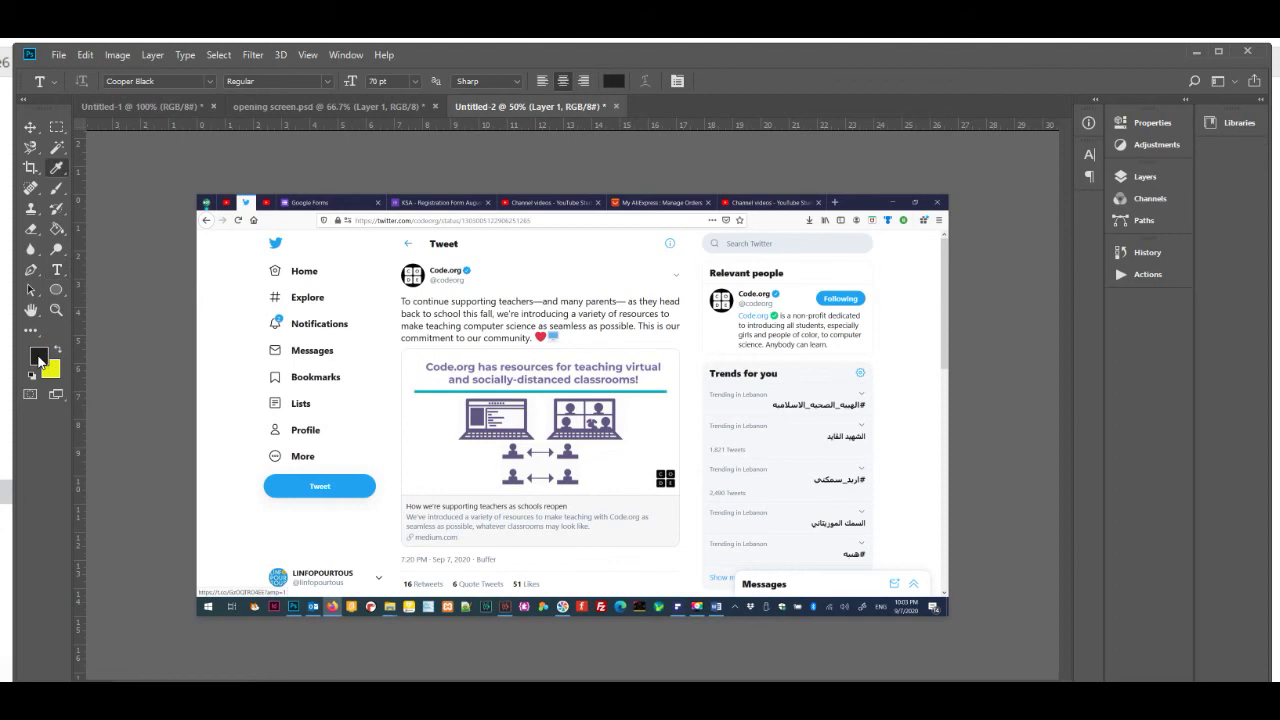
pyautogui.click(120, 270)
pyautogui.click(183, 215)
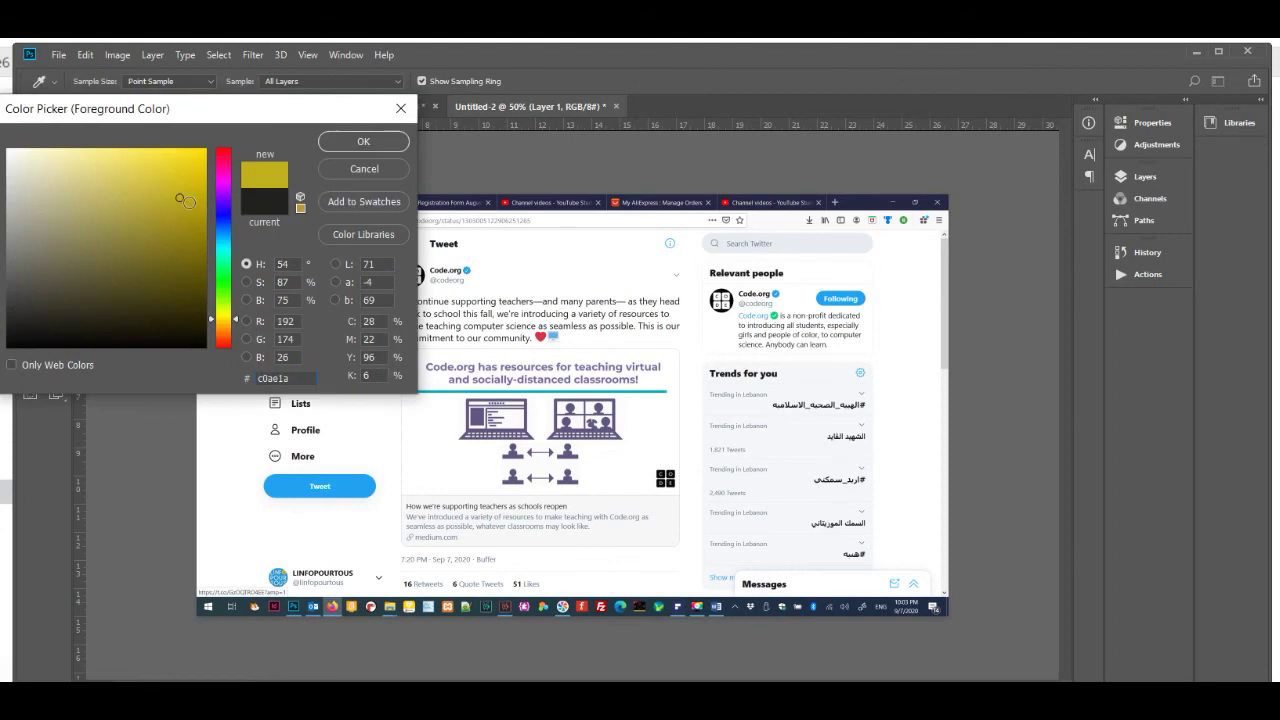
pyautogui.click(183, 263)
pyautogui.click(220, 202)
pyautogui.moveTo(221, 203); pyautogui.dragTo(224, 322)
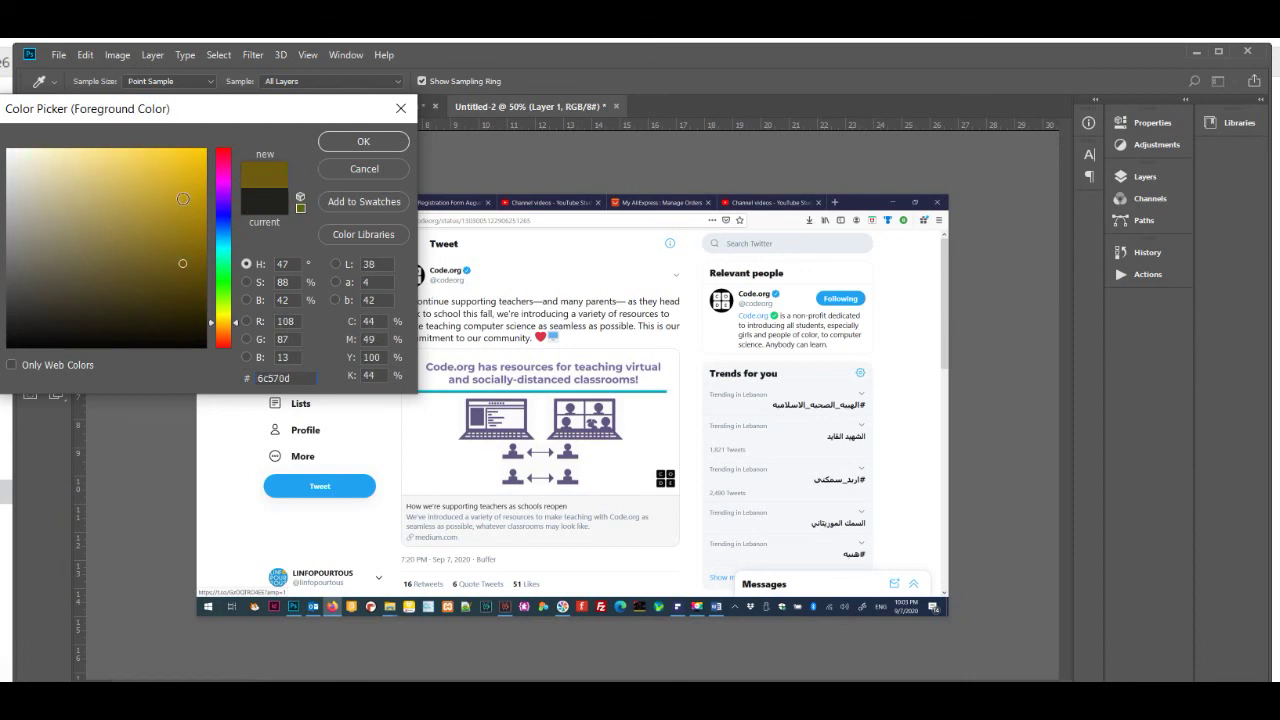
pyautogui.click(185, 188)
pyautogui.click(156, 169)
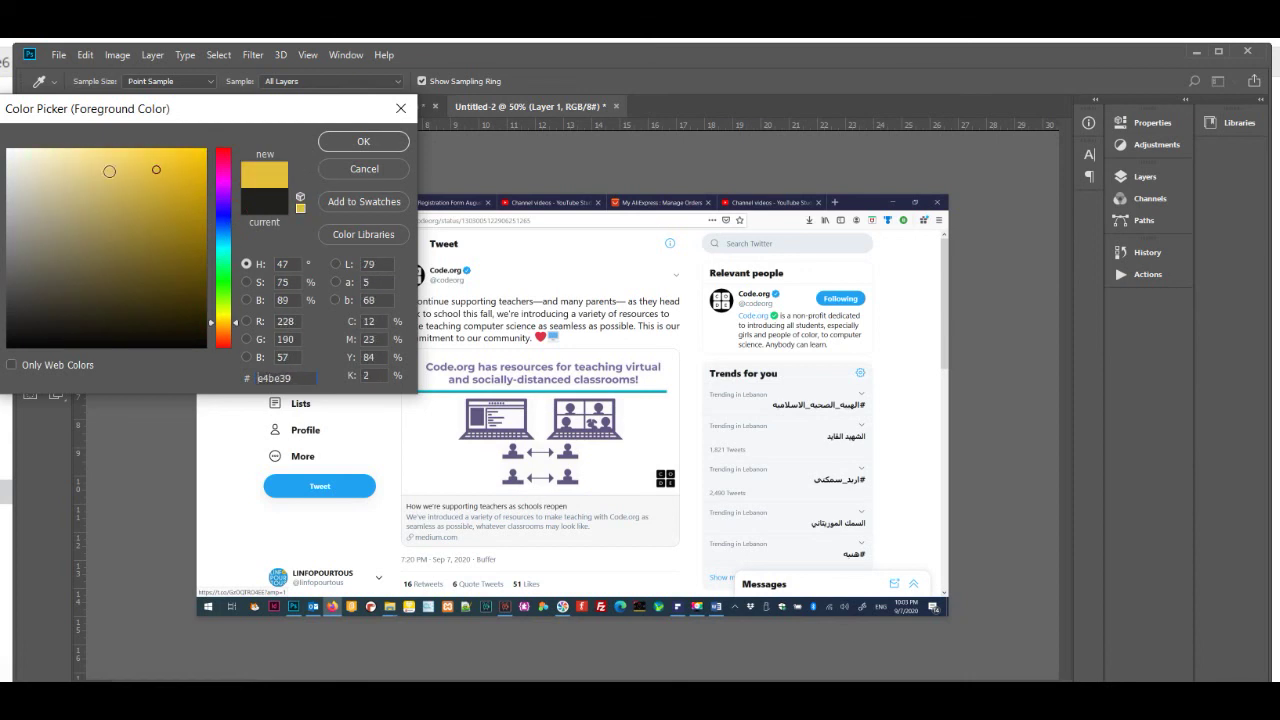
pyautogui.click(363, 142)
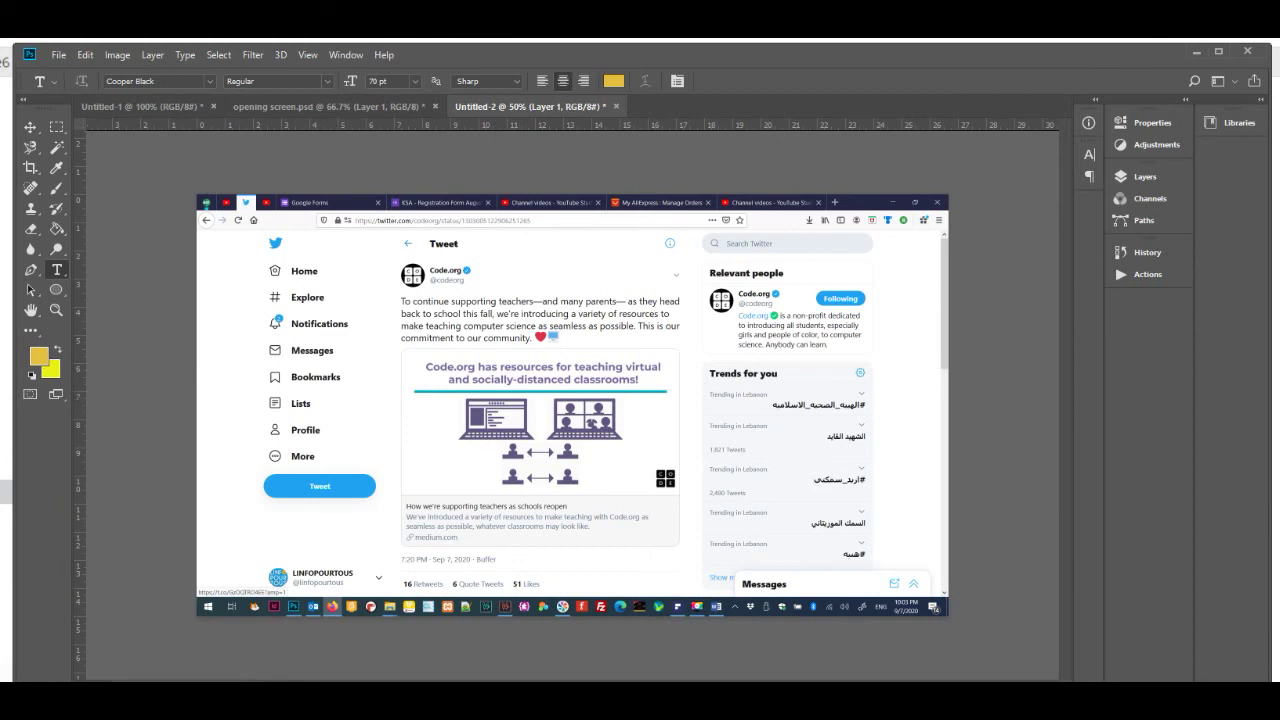
# - Return to the book and review the "On the right side" section about the Character, Paragraph and Layers menus
pyautogui.hotkey('alt', 'Tab')
pyautogui.scroll(-7, 346, 510)
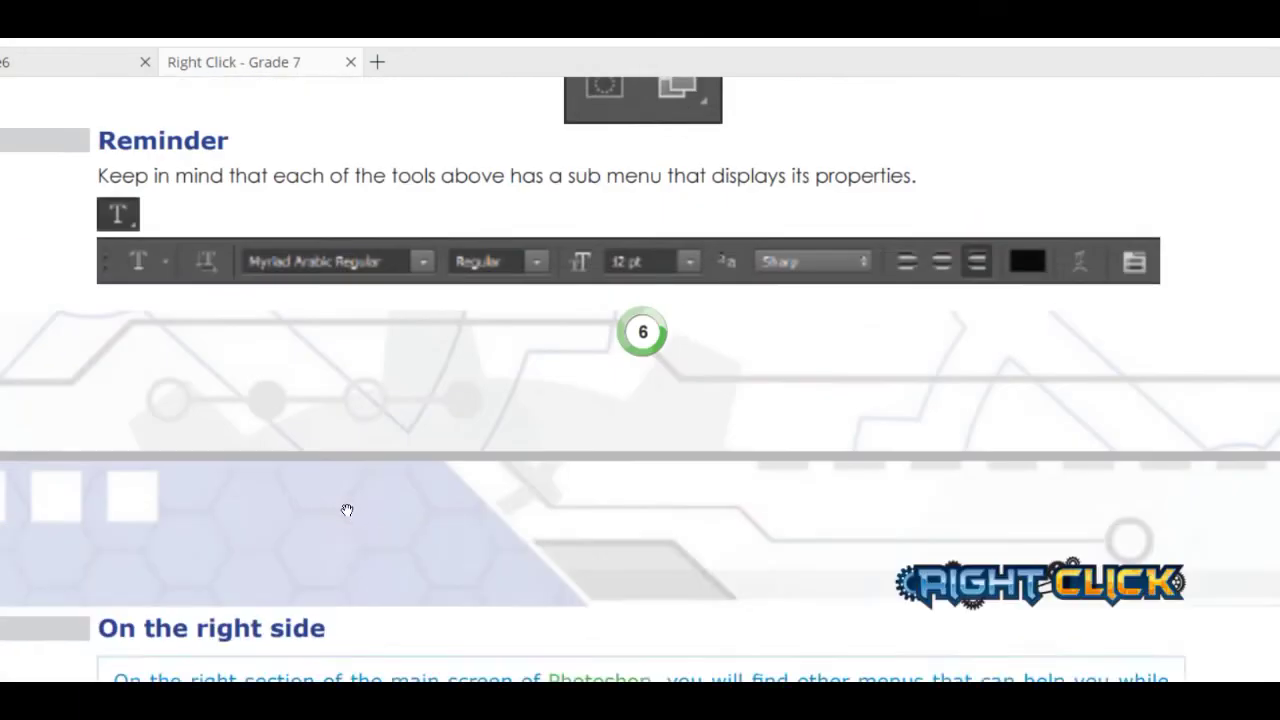
pyautogui.scroll(-2, 346, 510)
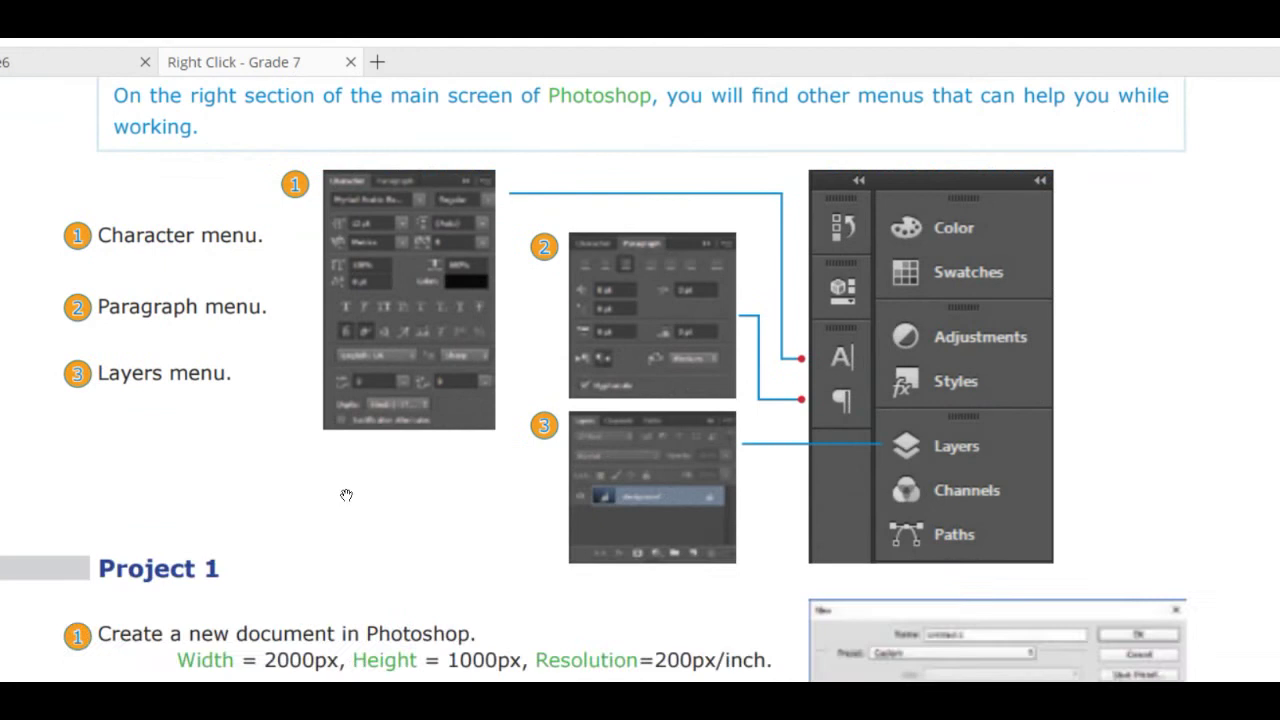
pyautogui.scroll(1, 265, 370)
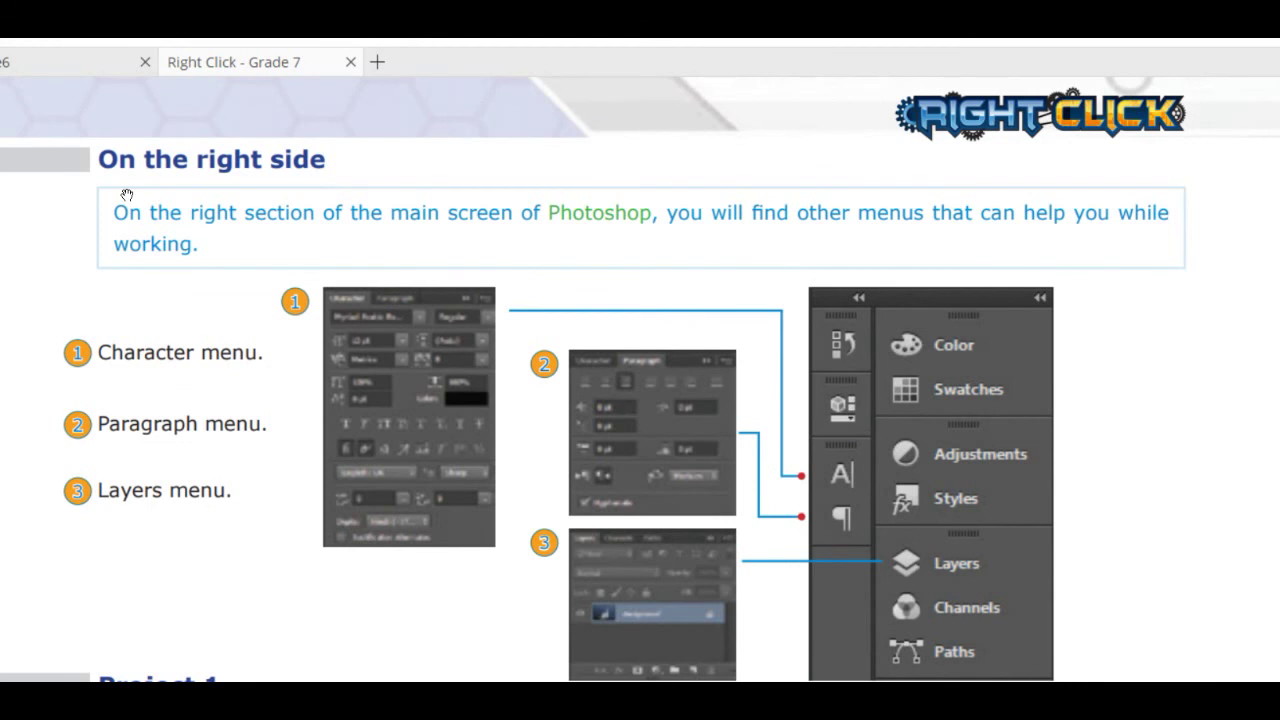
# - Switch to Photoshop, examine the Character panel's text settings, and collapse the panel
pyautogui.scroll(-1, 127, 194)
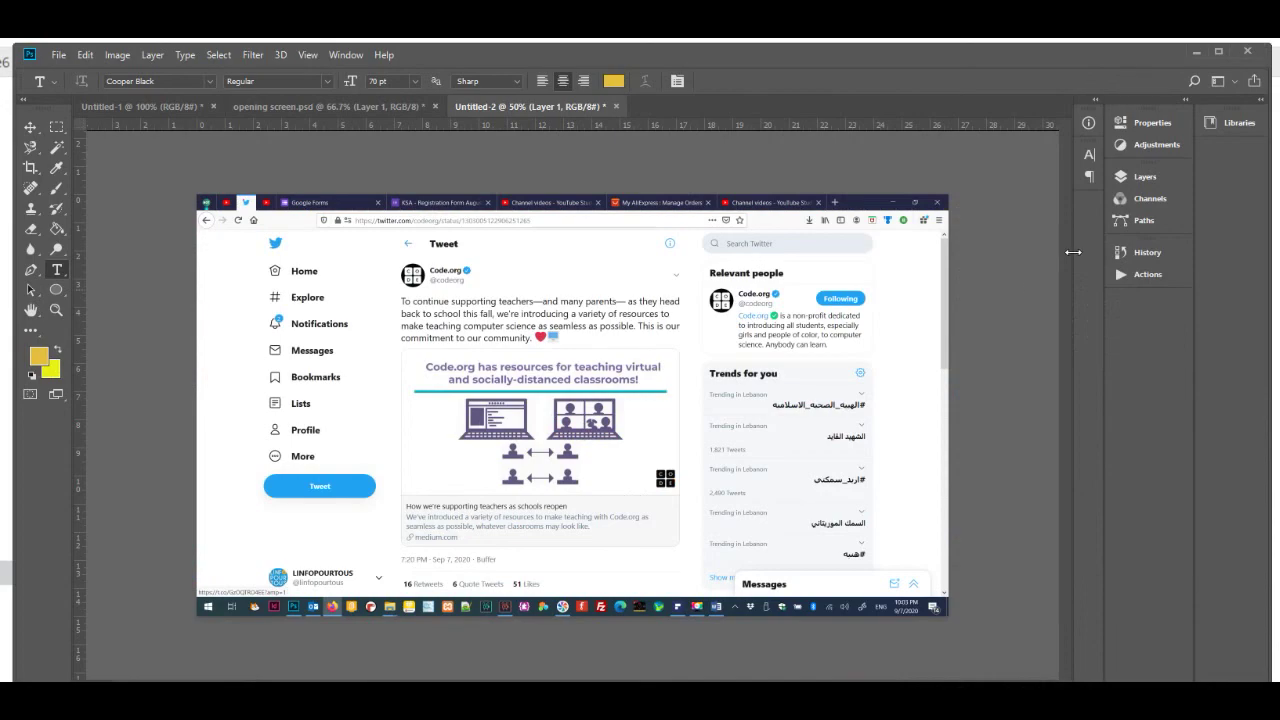
pyautogui.click(1090, 155)
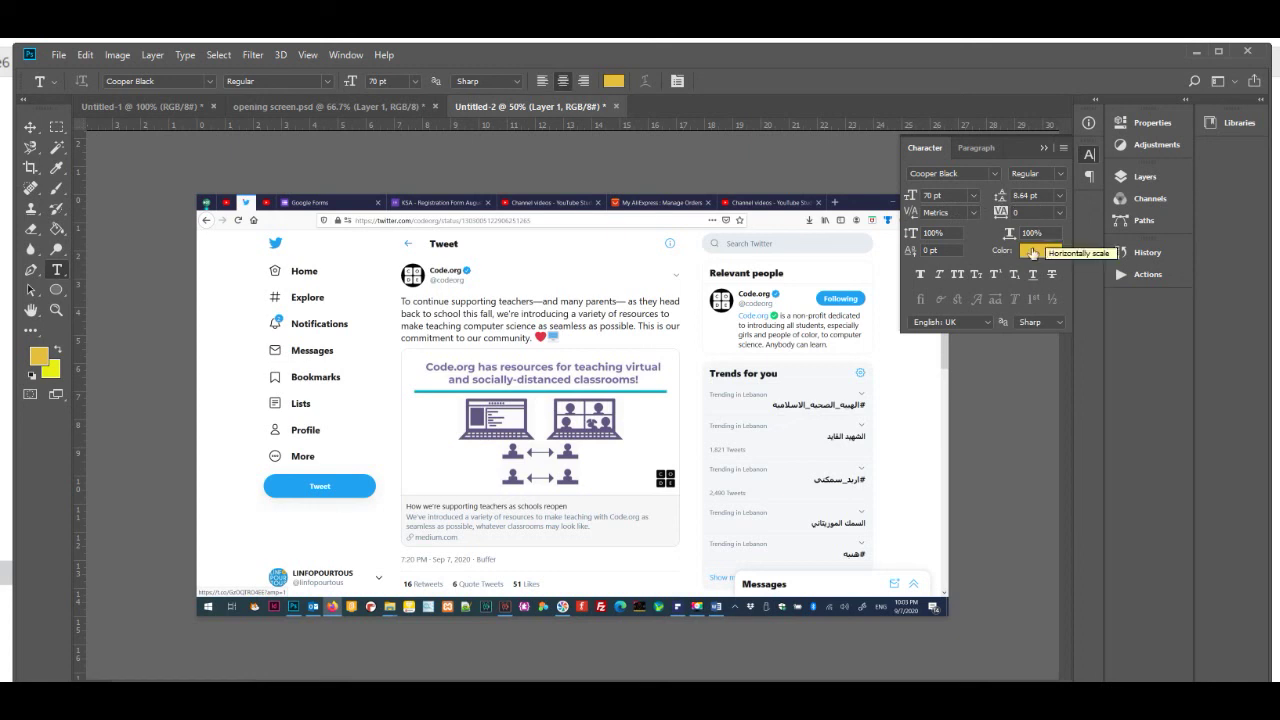
pyautogui.click(1043, 148)
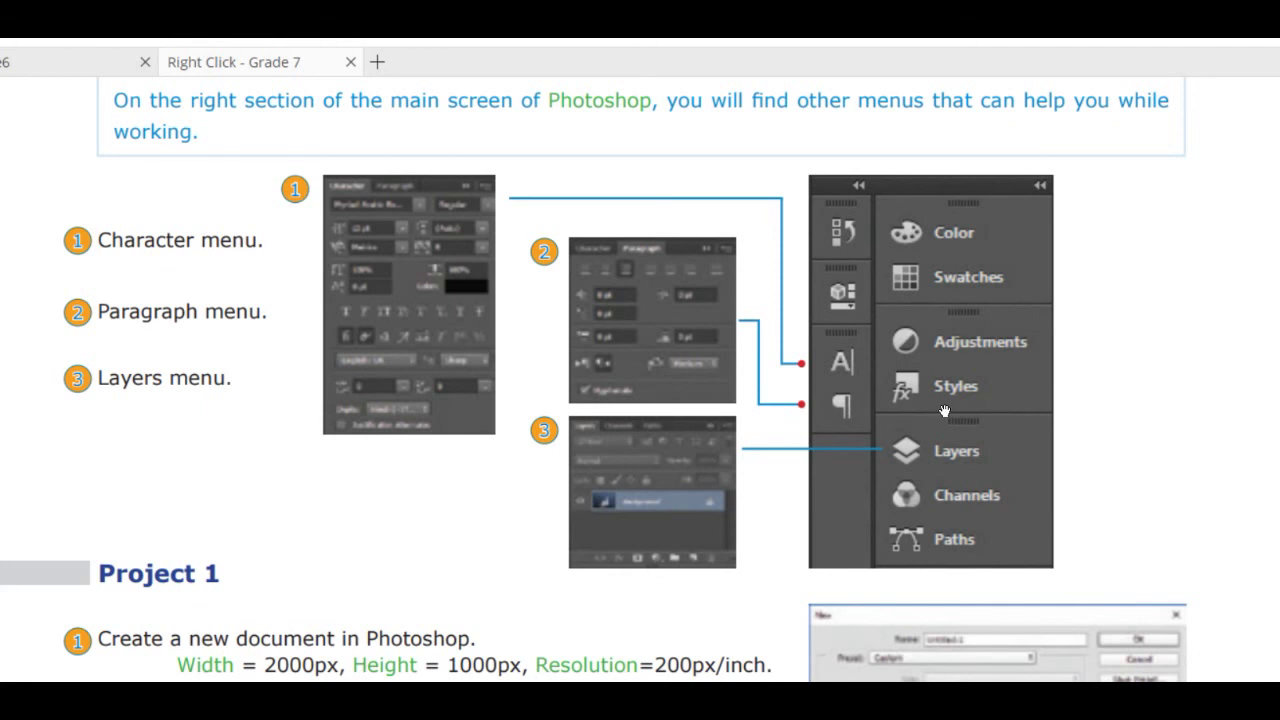
# - Return to the book and read the Project 1 instructions on document size, the Brush tool and its properties, highlighting key phrases
pyautogui.scroll(-3, 944, 411)
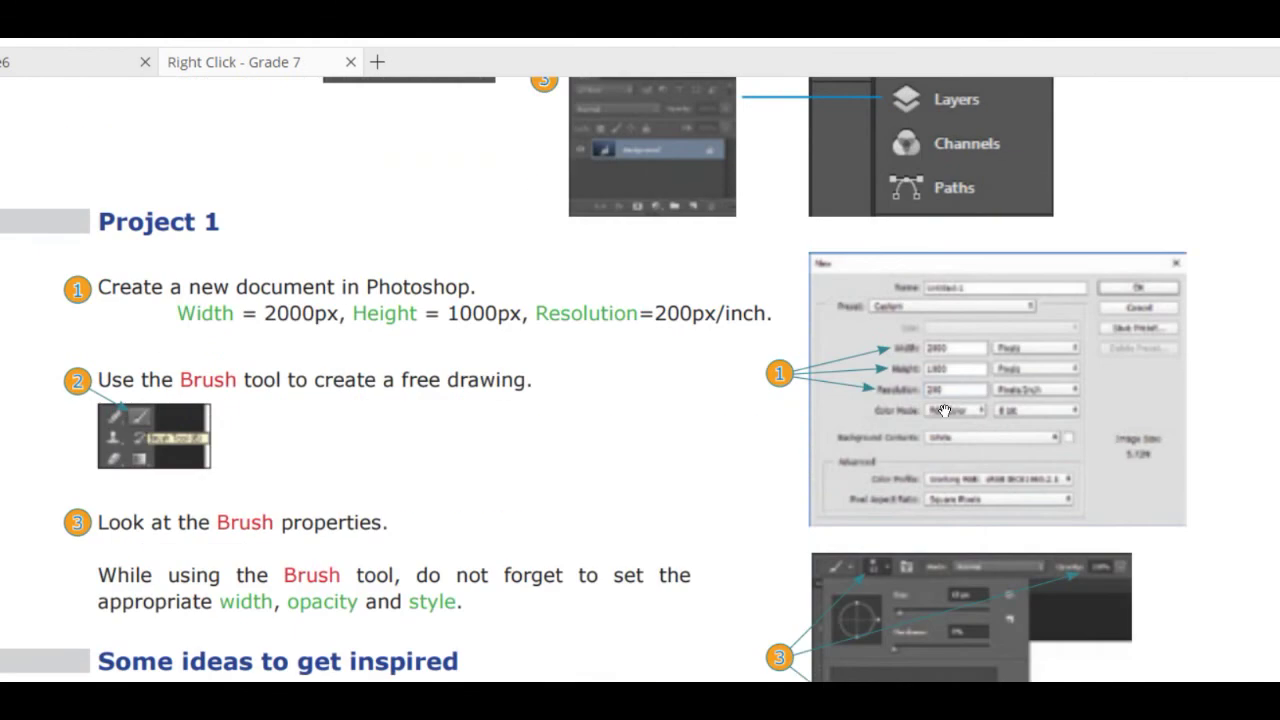
pyautogui.scroll(-1, 944, 411)
pyautogui.scroll(1, 944, 411)
pyautogui.moveTo(100, 287); pyautogui.dragTo(471, 290)
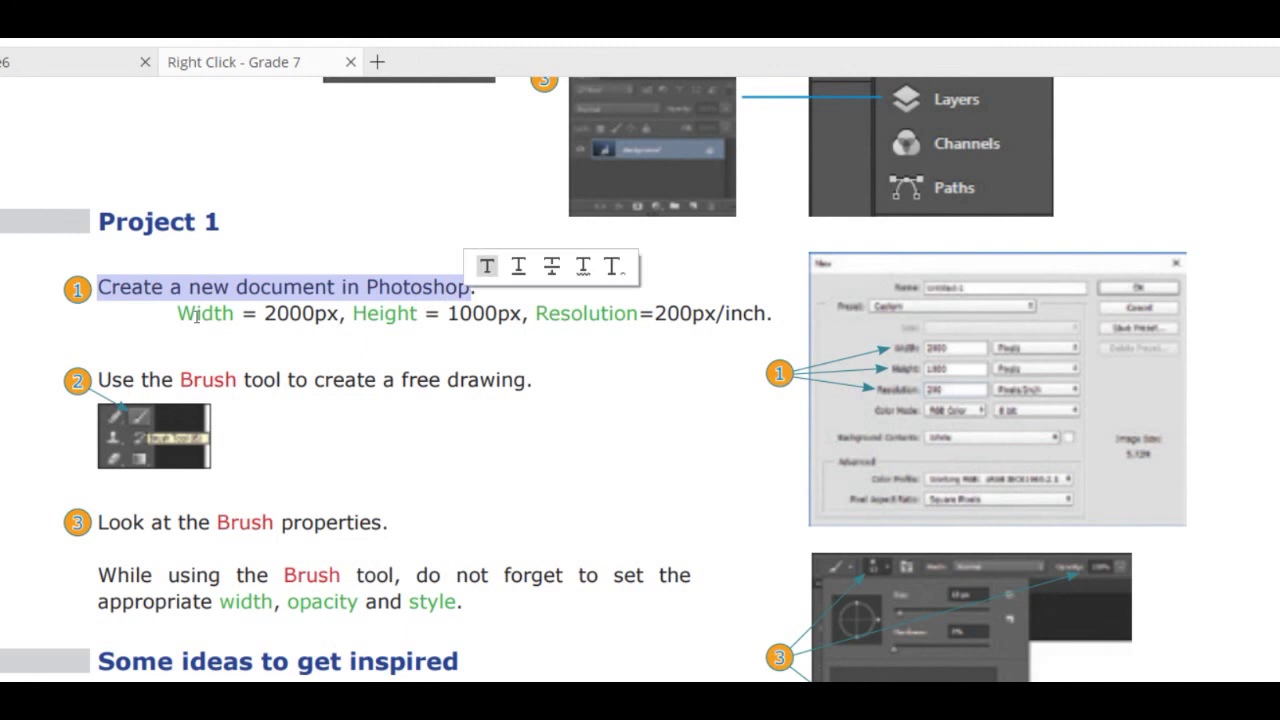
pyautogui.moveTo(178, 313); pyautogui.dragTo(772, 313)
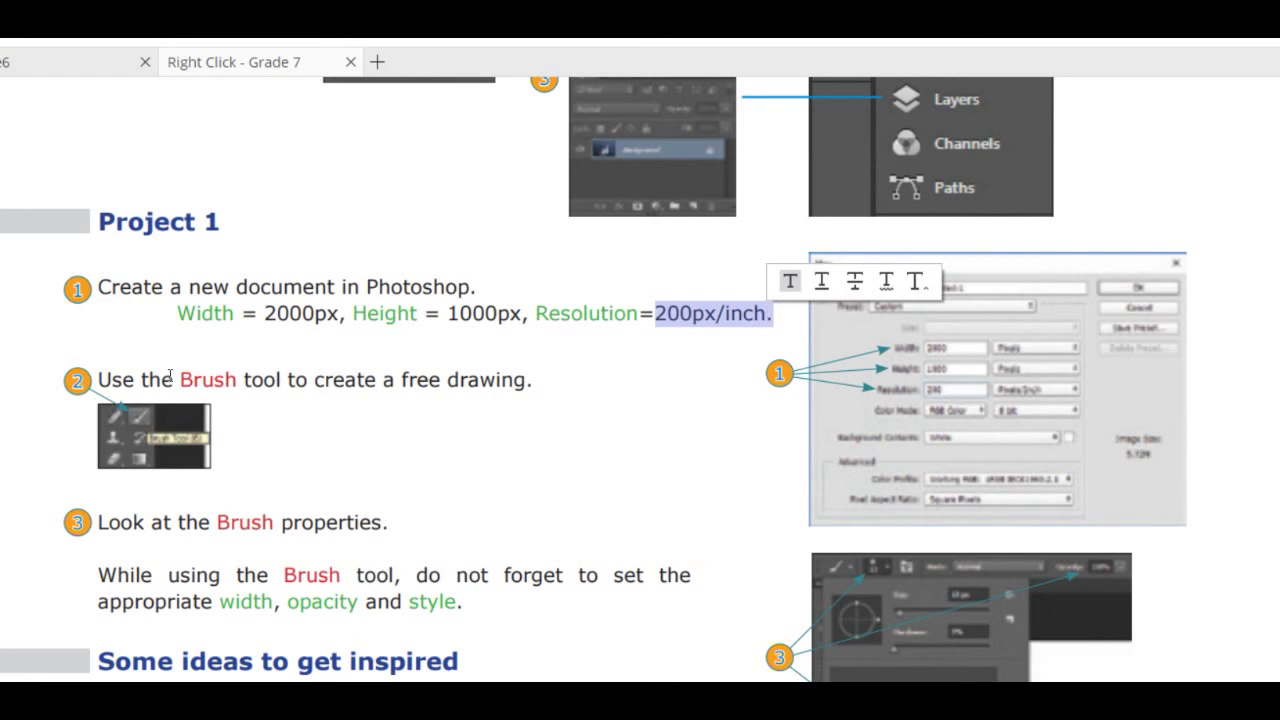
pyautogui.moveTo(179, 379); pyautogui.dragTo(237, 377)
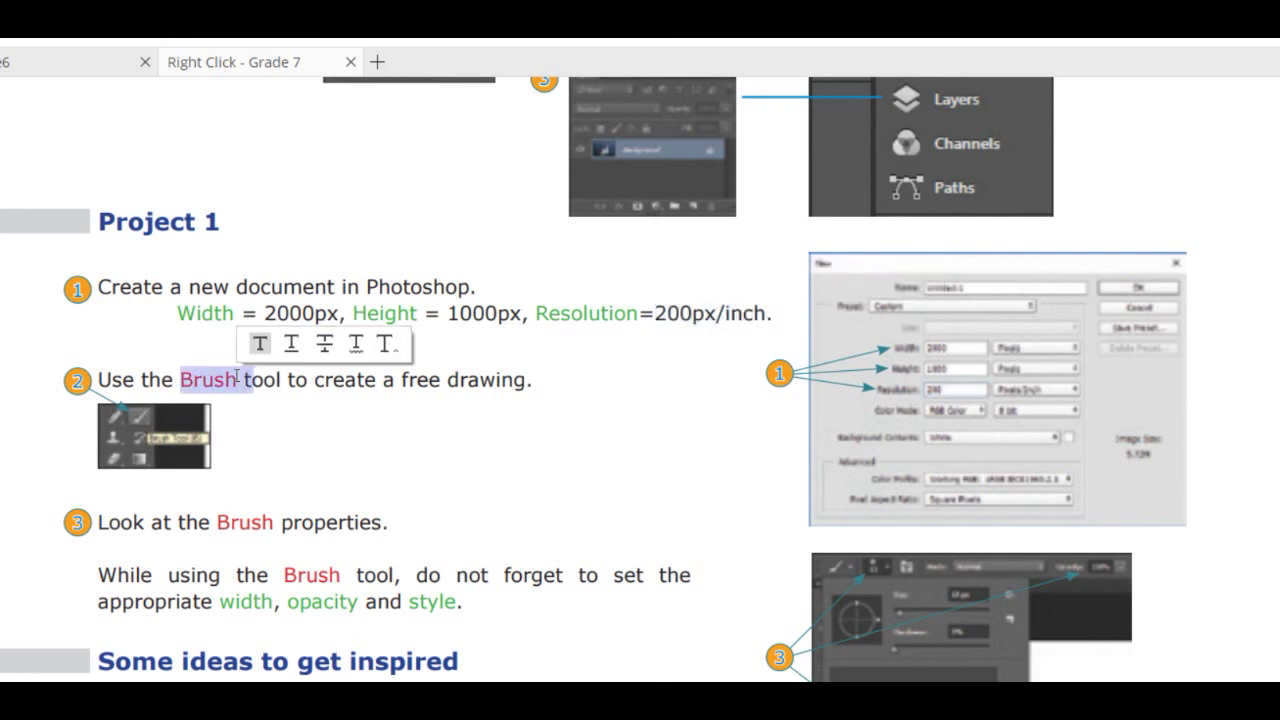
pyautogui.scroll(-2, 176, 358)
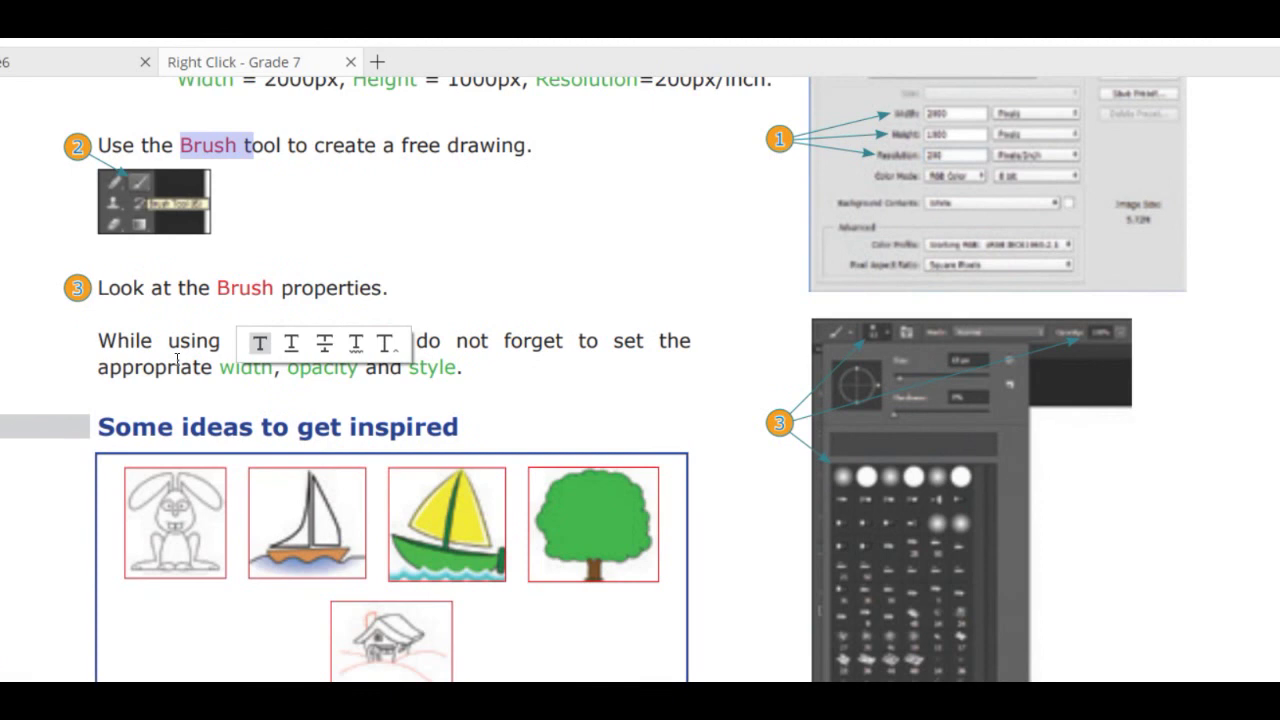
pyautogui.scroll(-1, 176, 358)
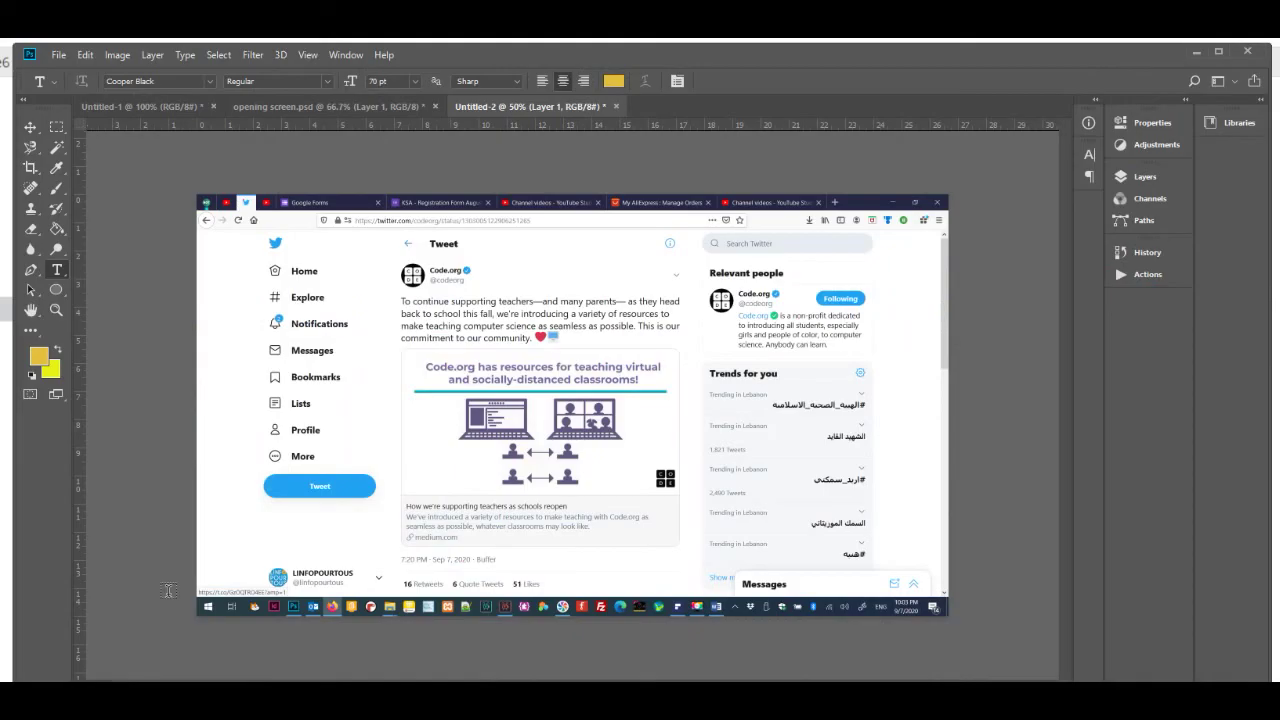
# - Switch to Photoshop, activate the Brush tool and examine its presets, blending modes and opacity control, keeping Normal mode
pyautogui.click(56, 190)
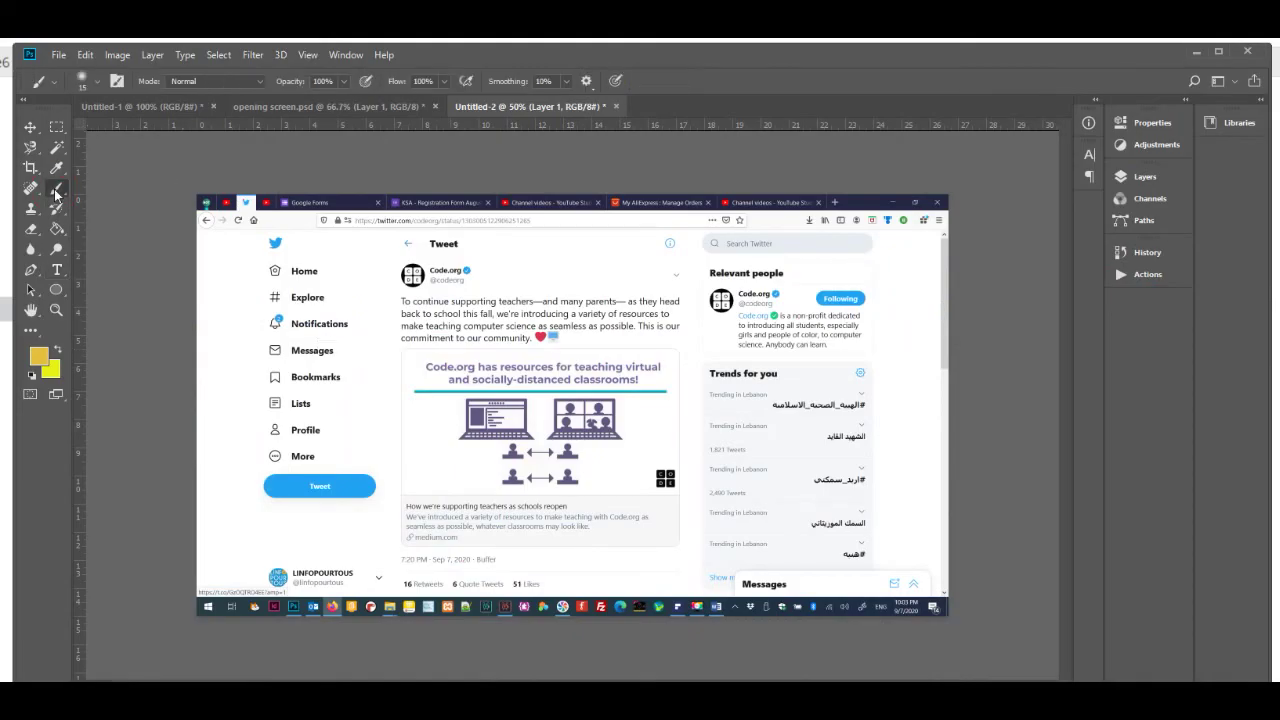
pyautogui.click(53, 79)
pyautogui.click(54, 81)
pyautogui.click(97, 82)
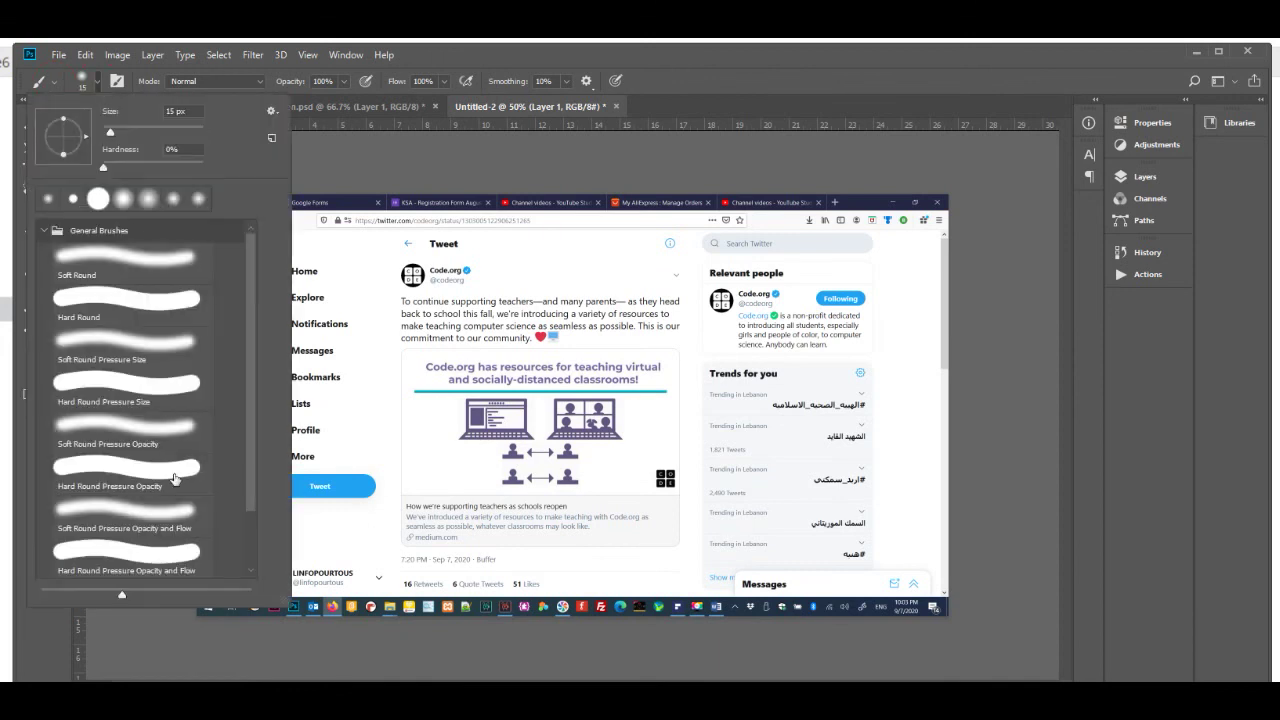
pyautogui.click(249, 85)
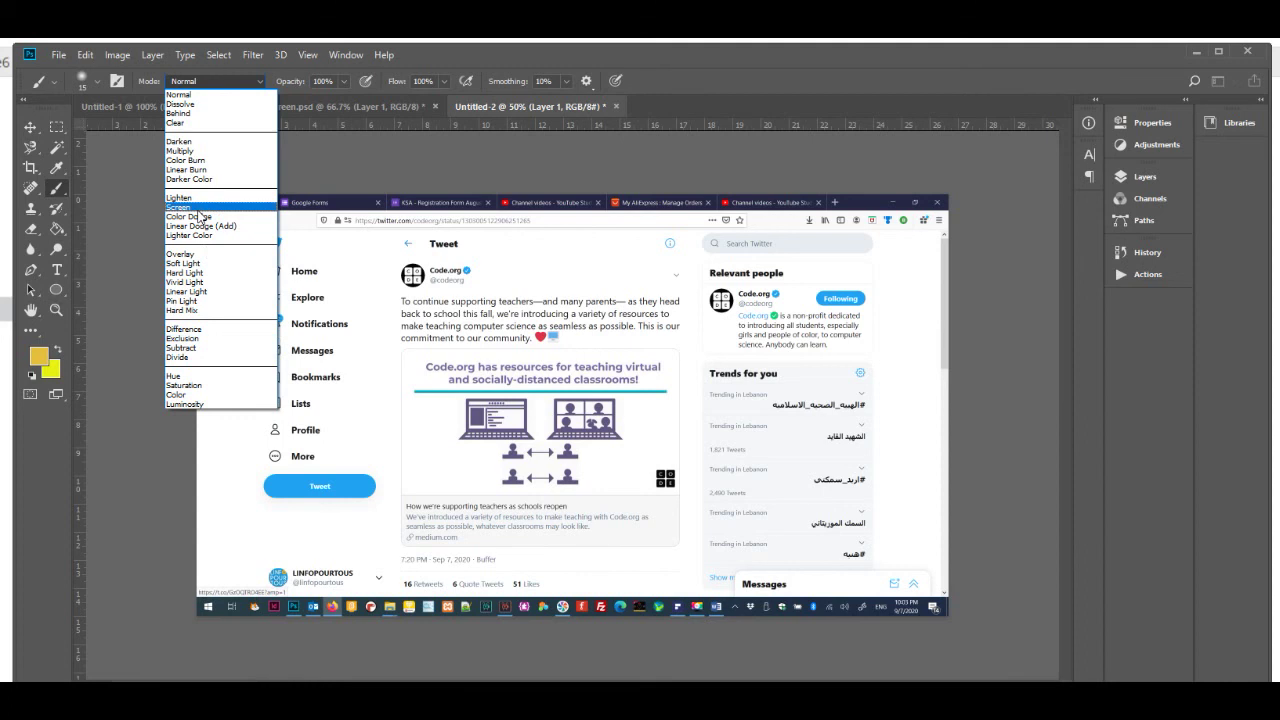
pyautogui.click(245, 96)
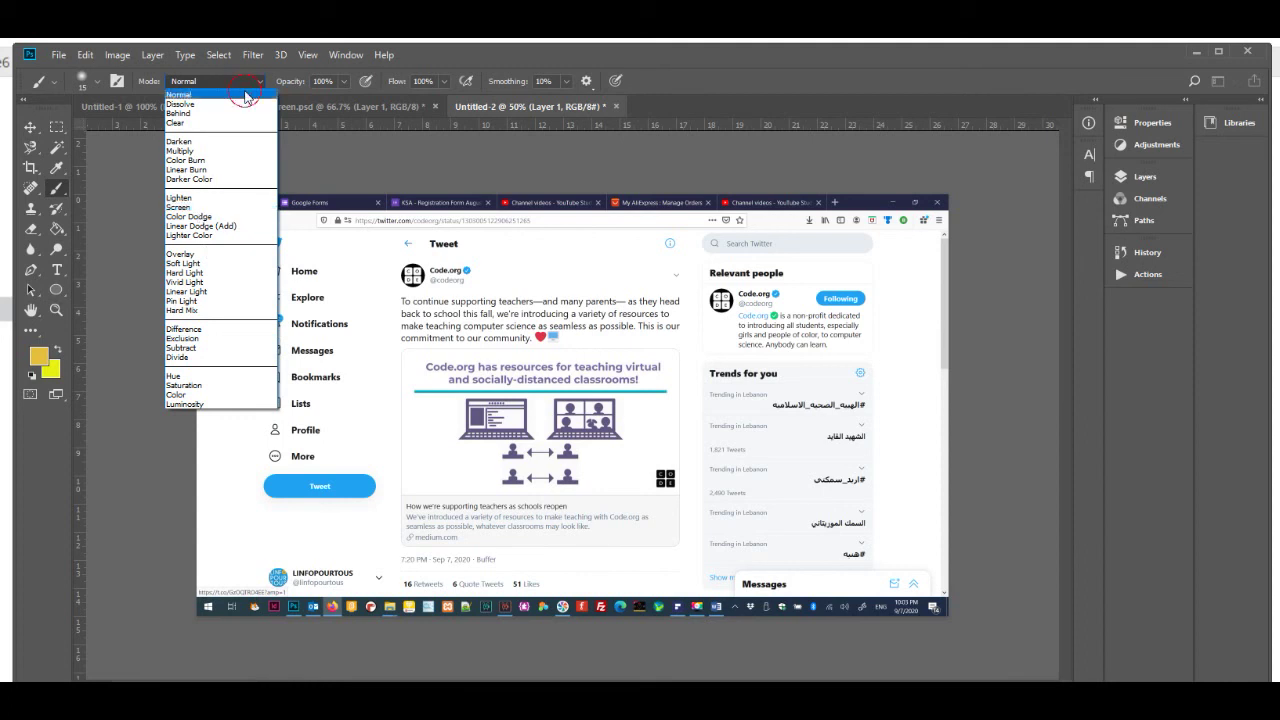
pyautogui.click(343, 80)
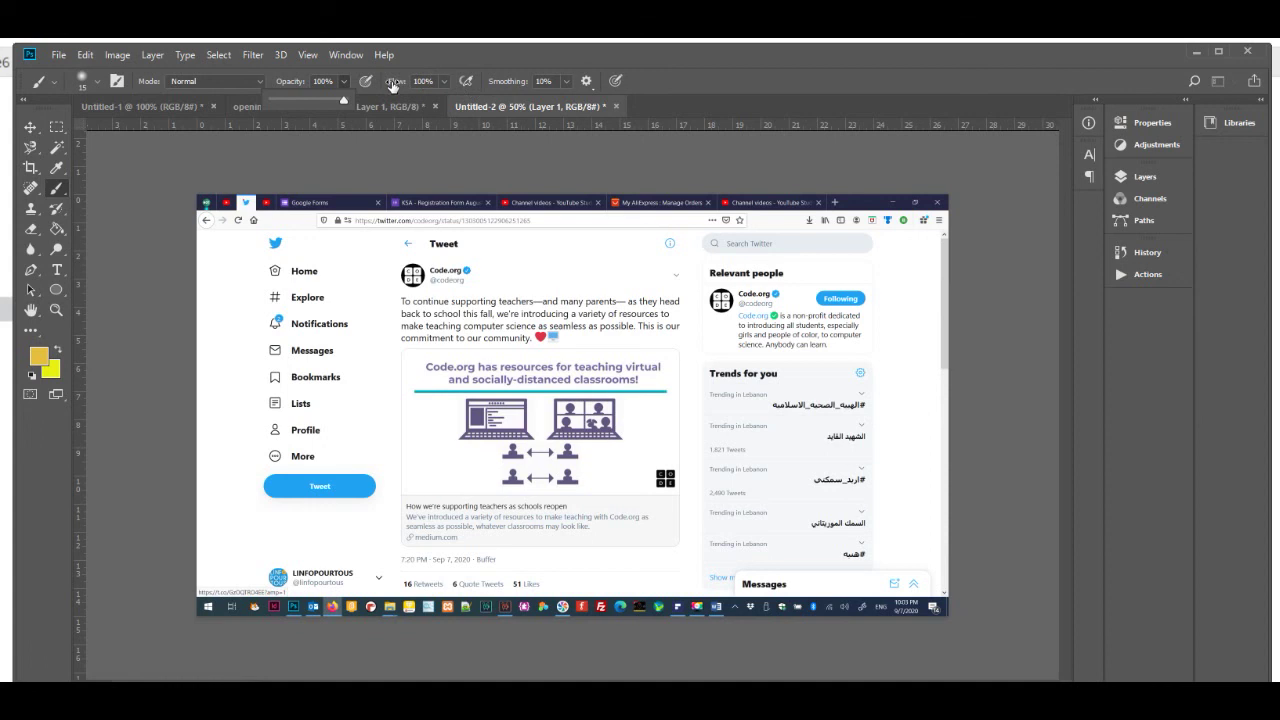
pyautogui.click(392, 86)
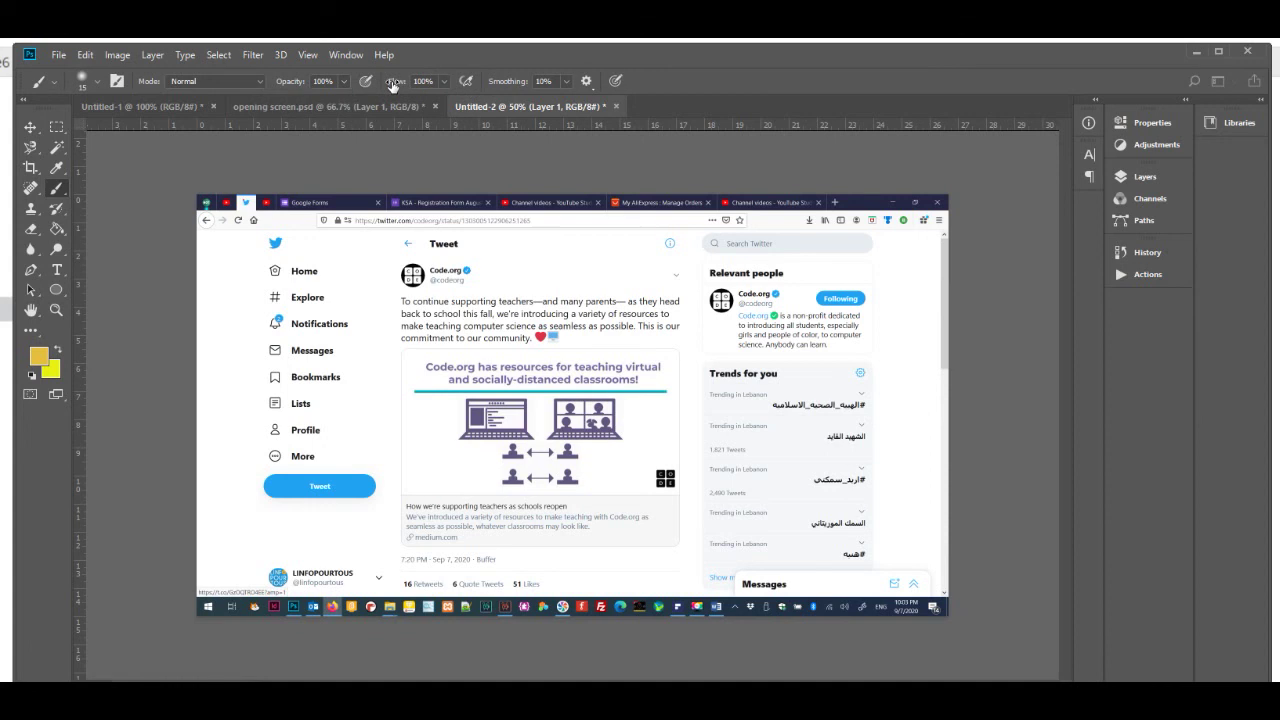
# - Create a white 1920 × 1080 px document at 72 pixels/inch and paint a wavy golden stroke across its left half
pyautogui.hotkey('ctrl', 'n')
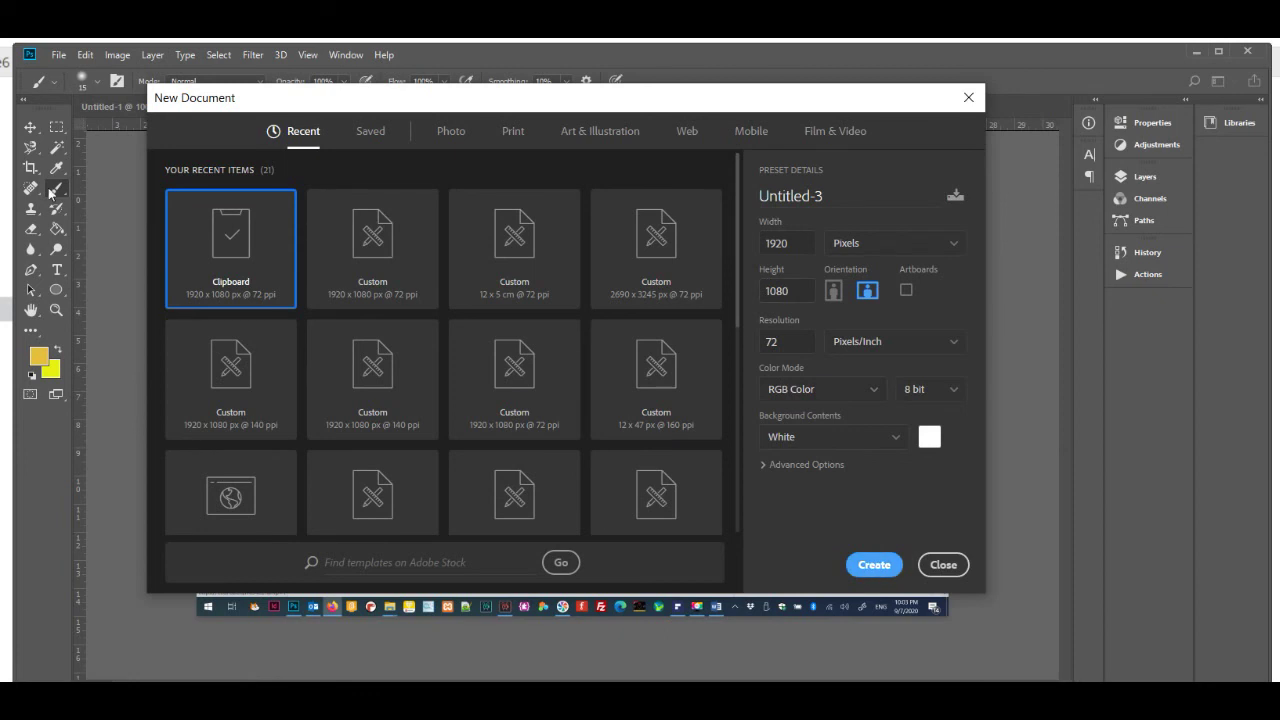
pyautogui.press('Escape')
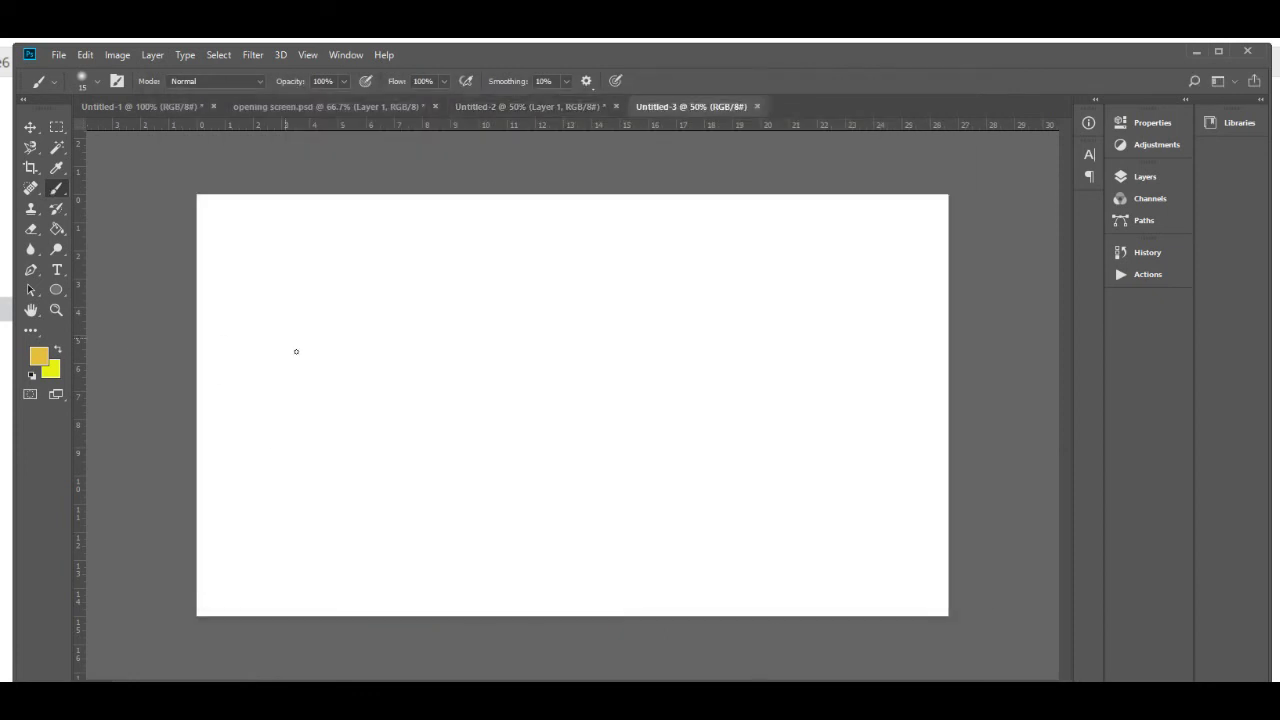
pyautogui.moveTo(264, 420)
pyautogui.mouseDown()
pyautogui.moveTo(291, 378)
pyautogui.moveTo(451, 473)
pyautogui.moveTo(470, 346)
pyautogui.mouseUp()
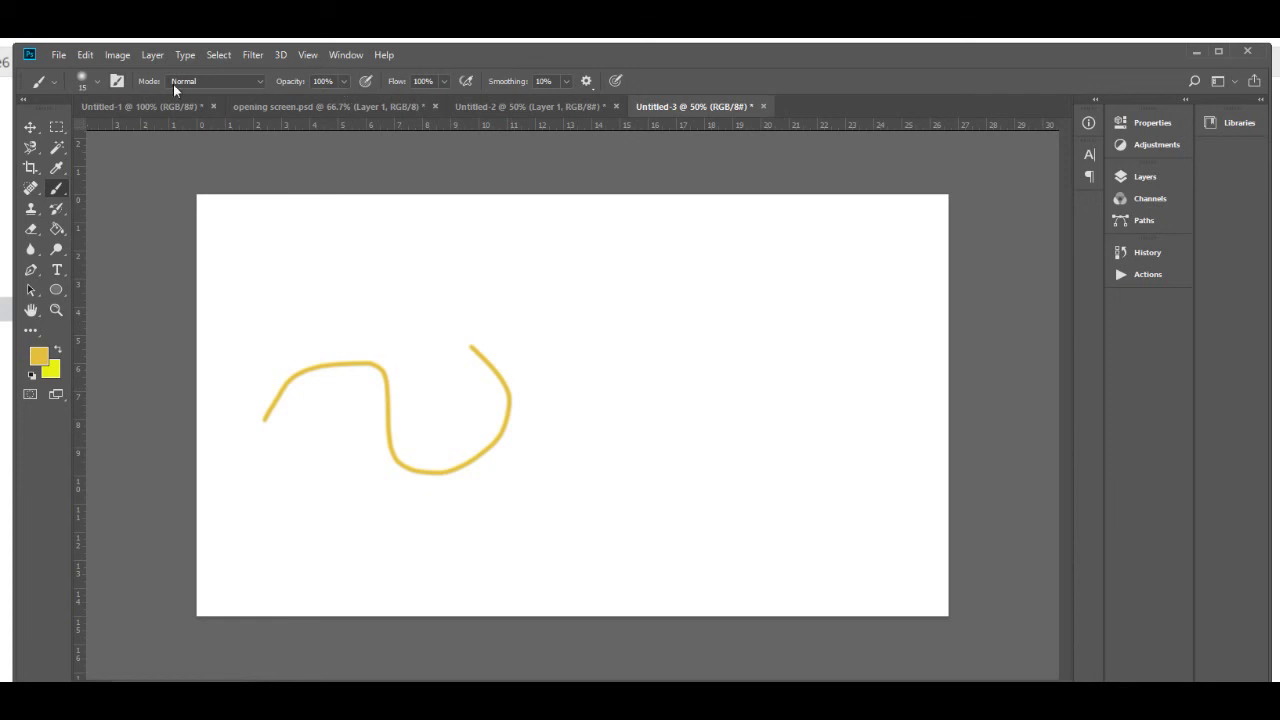
# - Choose the Hard Round brush and paint an angular stroke on the right half of the canvas
pyautogui.click(78, 79)
pyautogui.click(106, 291)
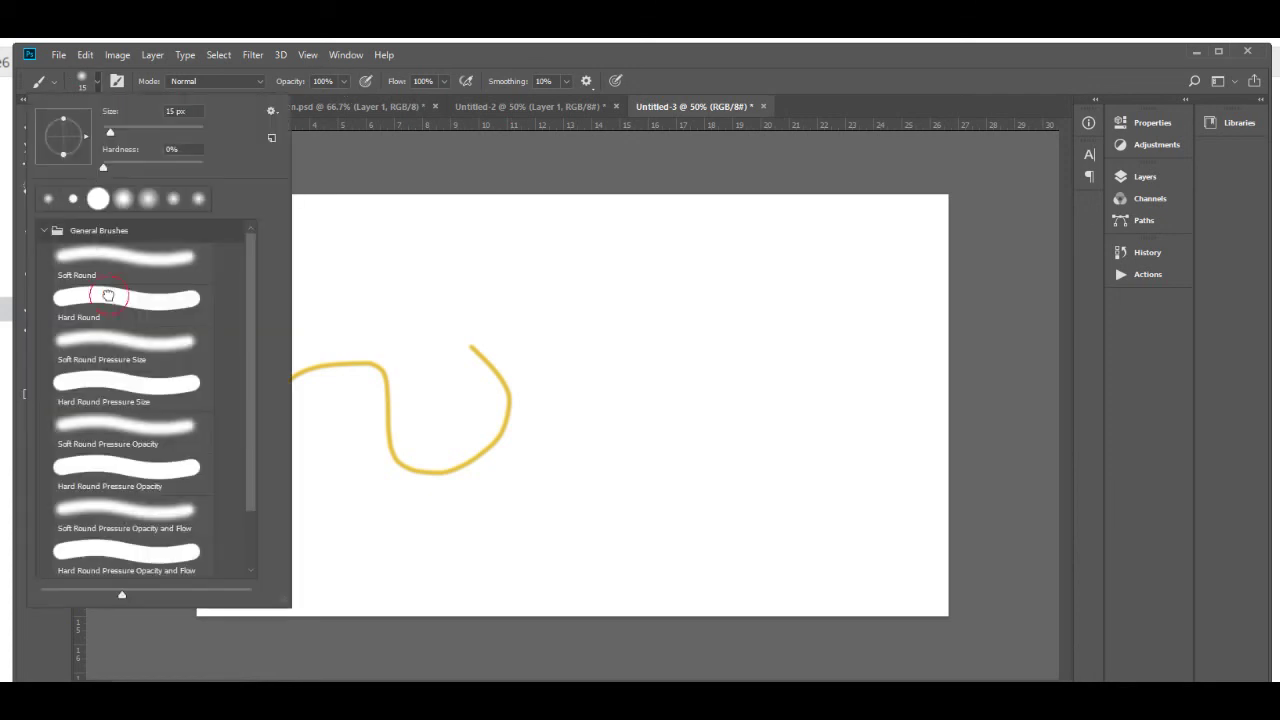
pyautogui.moveTo(617, 307); pyautogui.dragTo(677, 532)
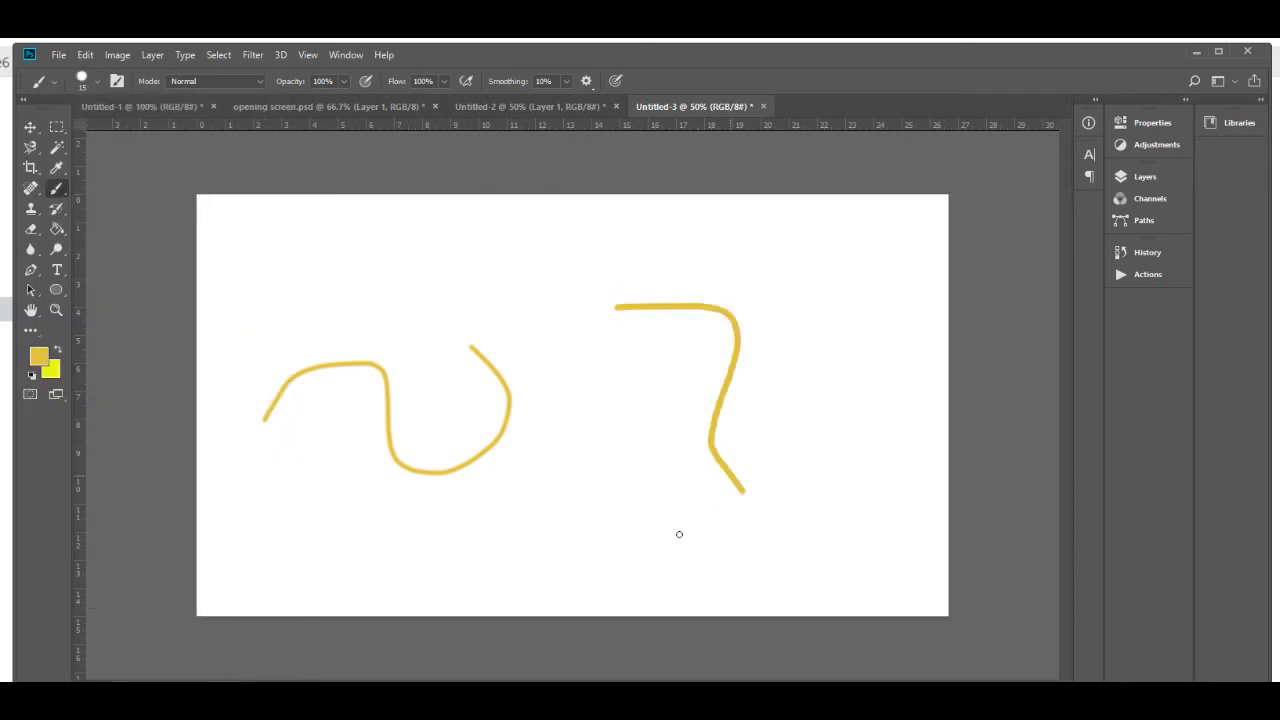
# - Enlarge the brush to about 88 px and paint two thick strokes, one from the canvas centre and one at the left
pyautogui.click(95, 80)
pyautogui.moveTo(112, 132); pyautogui.dragTo(146, 132)
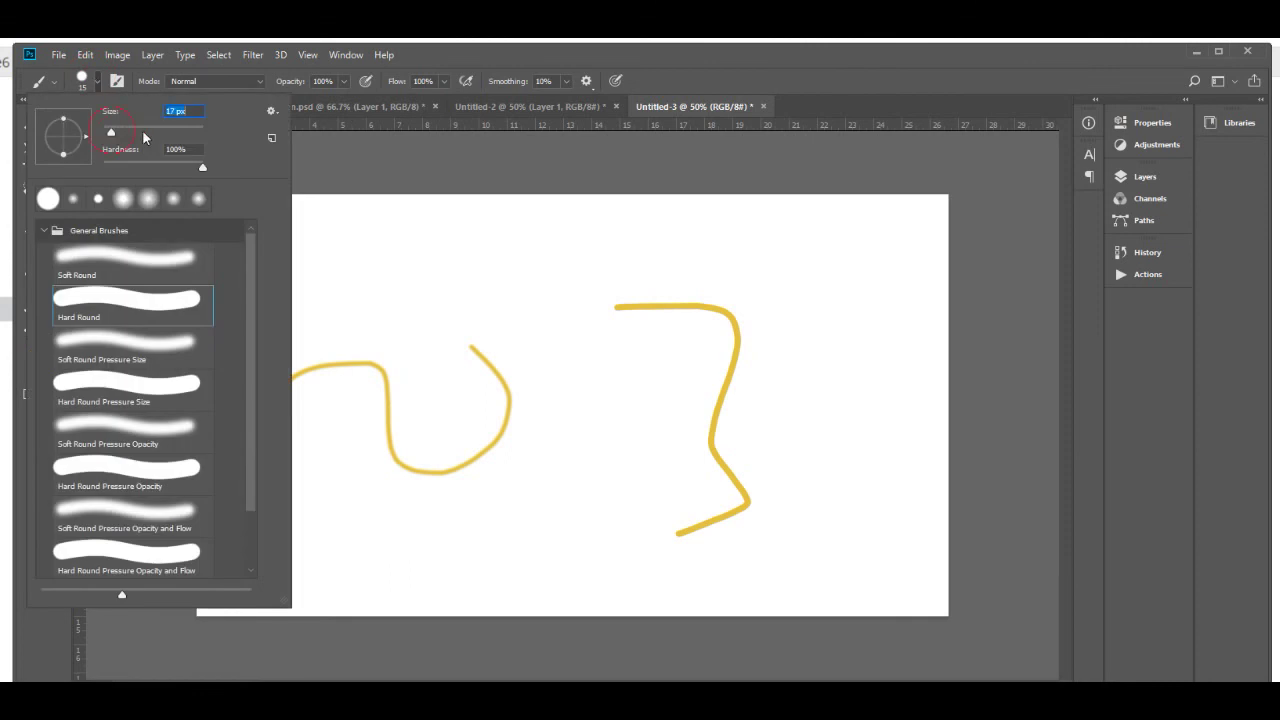
pyautogui.click(566, 383)
pyautogui.moveTo(566, 385); pyautogui.dragTo(417, 537)
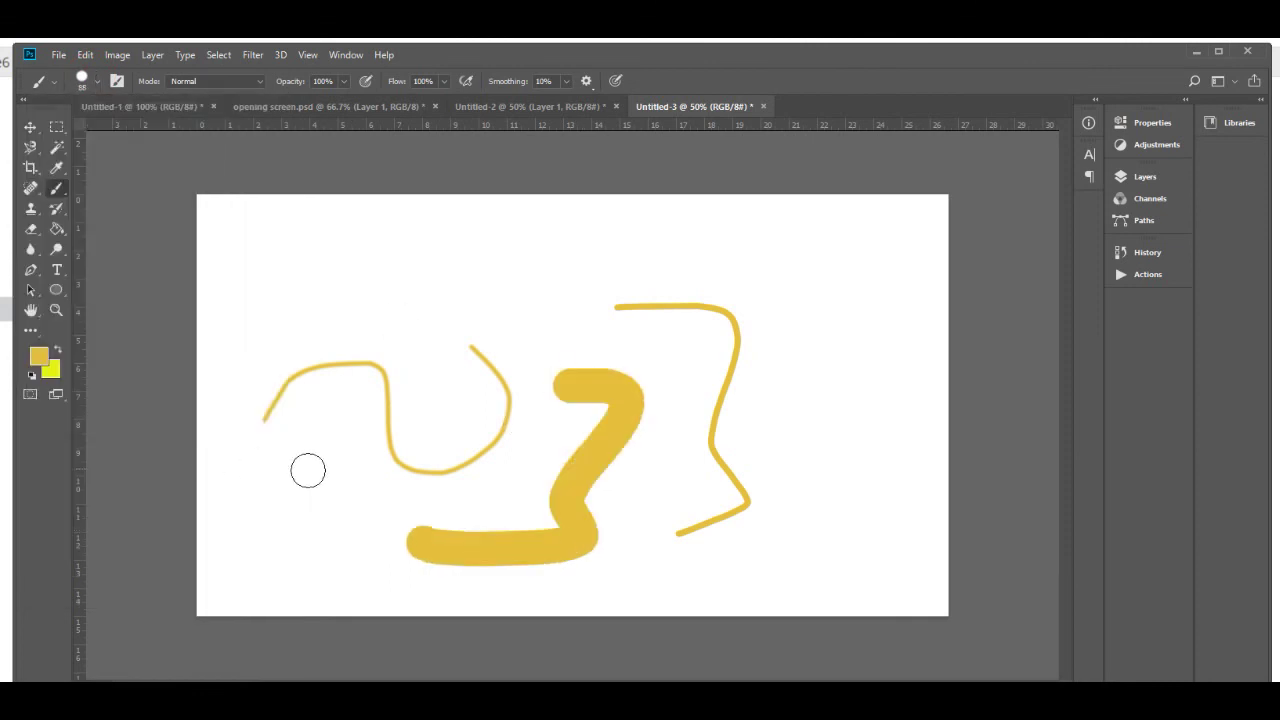
pyautogui.moveTo(309, 466); pyautogui.dragTo(429, 255)
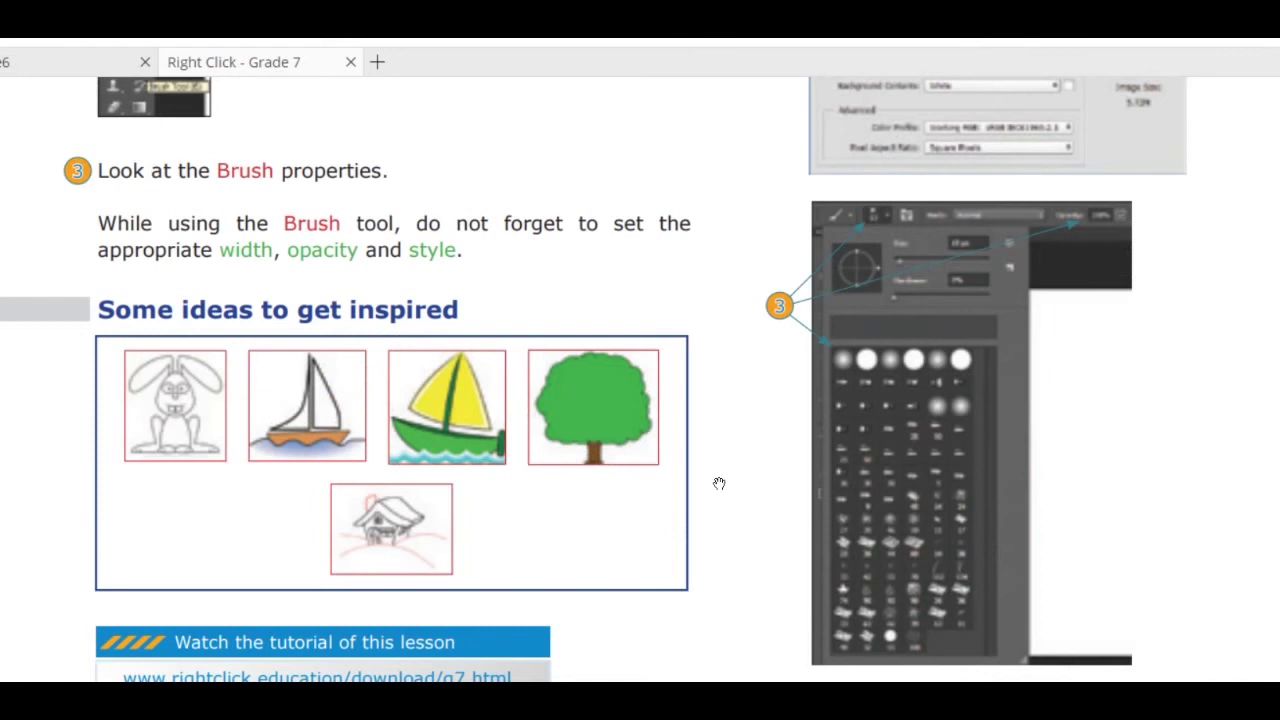
# - Return to the book and review the toolbar diagram, colour swatches, Reminder, right-side menus and Project 1 instructions
pyautogui.scroll(-3, 719, 483)
pyautogui.scroll(2, 719, 483)
pyautogui.scroll(5, 719, 483)
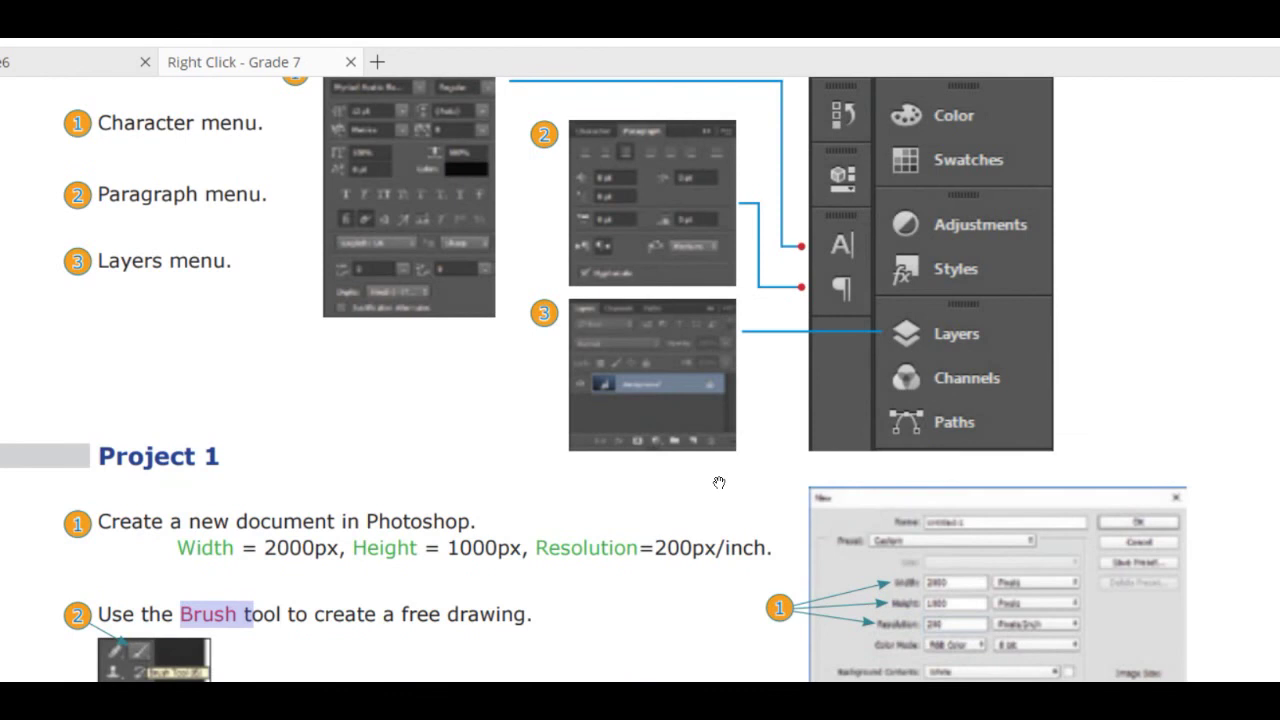
pyautogui.scroll(7, 719, 483)
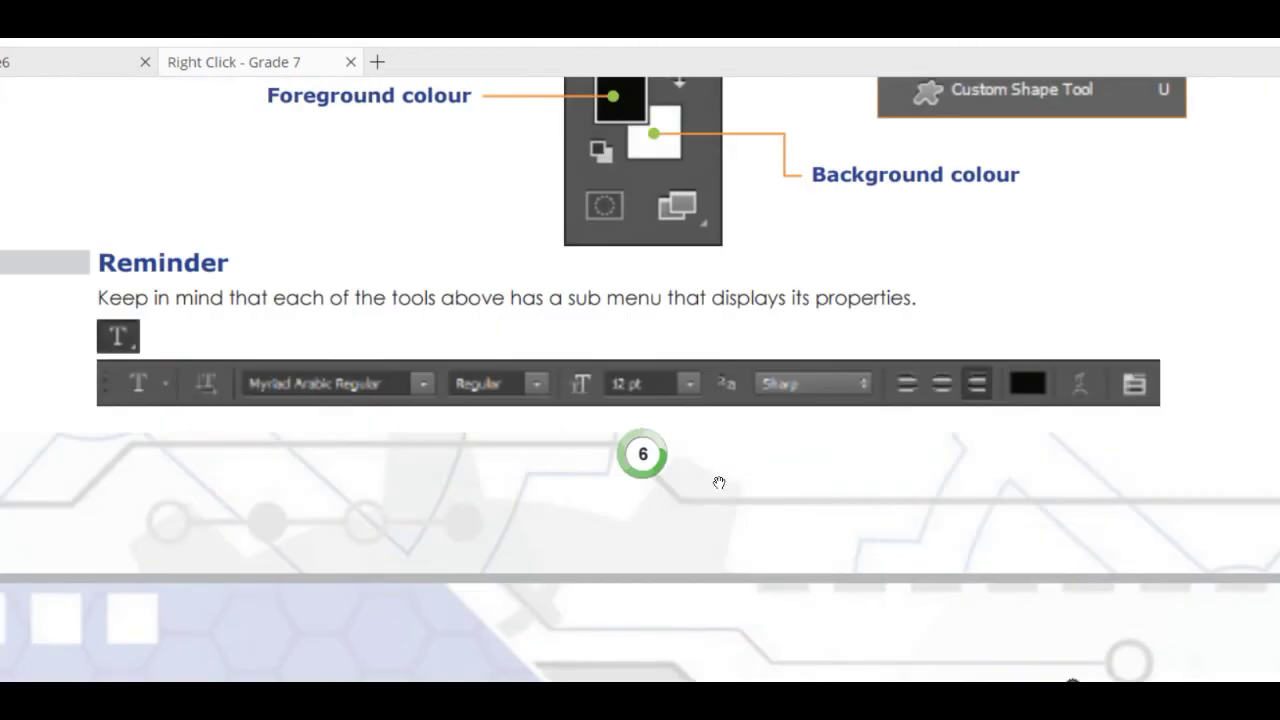
pyautogui.scroll(6, 719, 483)
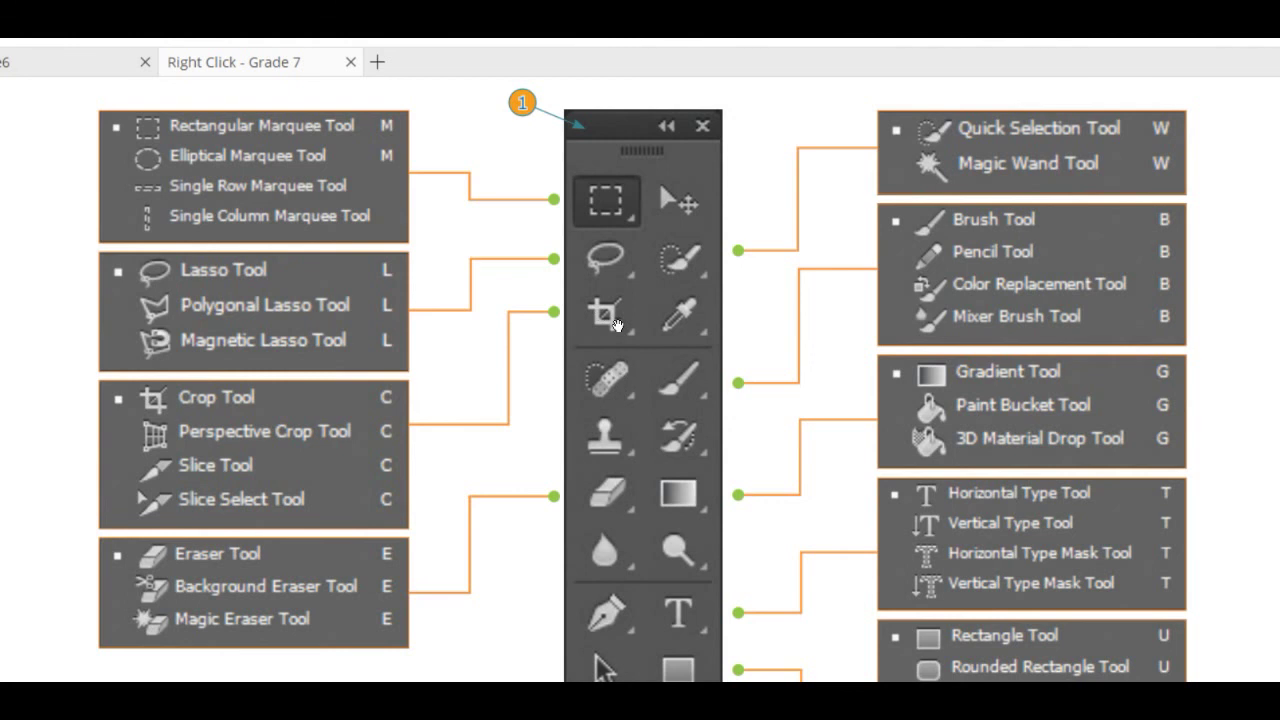
pyautogui.scroll(-5, 617, 324)
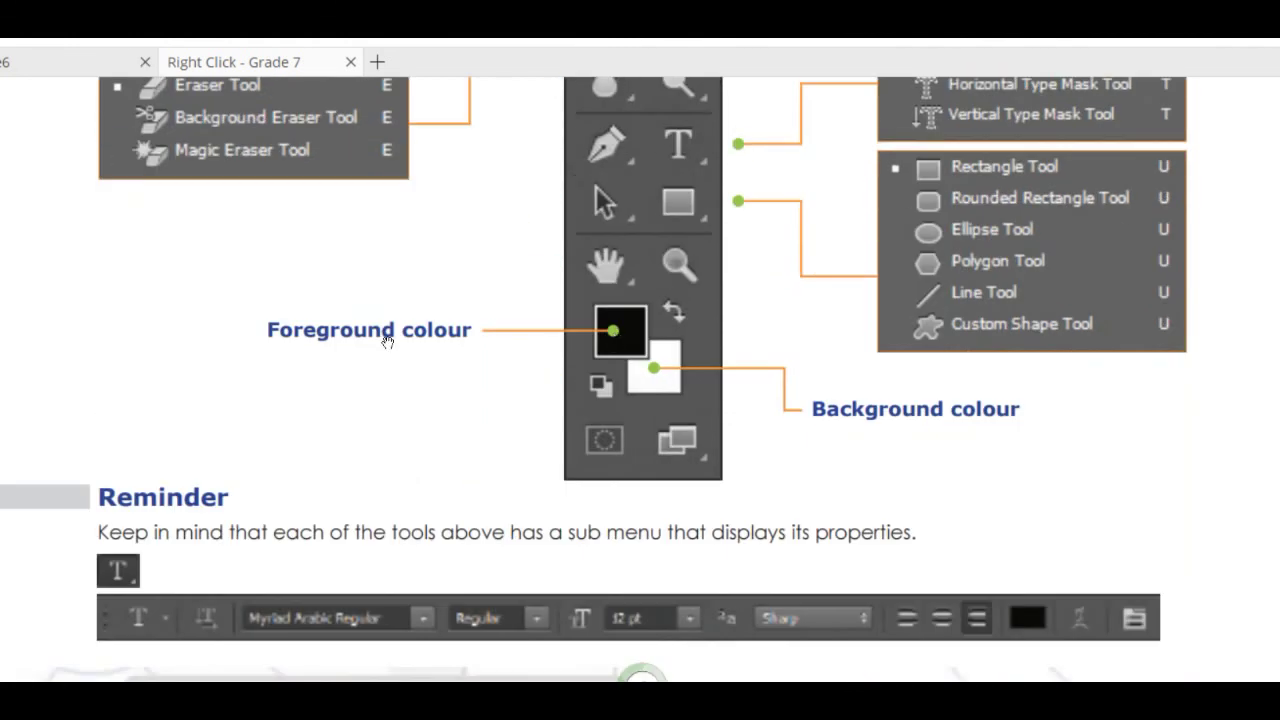
pyautogui.scroll(-2, 888, 402)
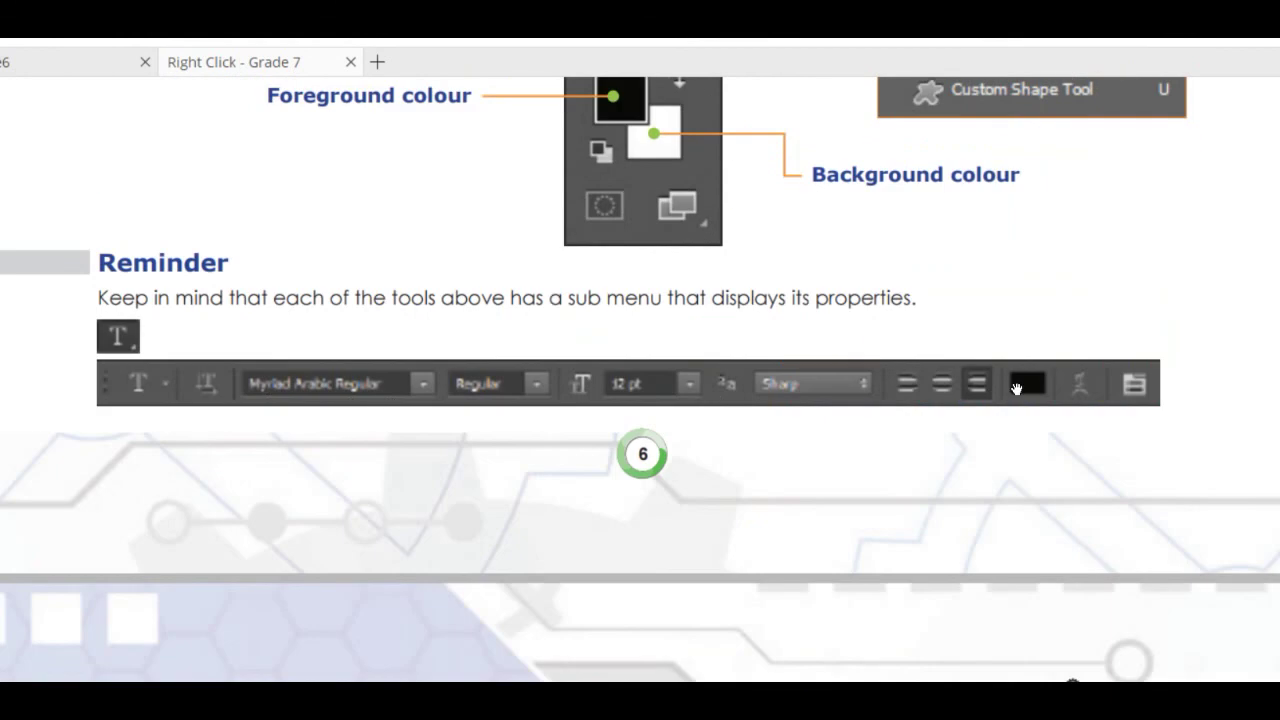
pyautogui.scroll(-6, 1016, 388)
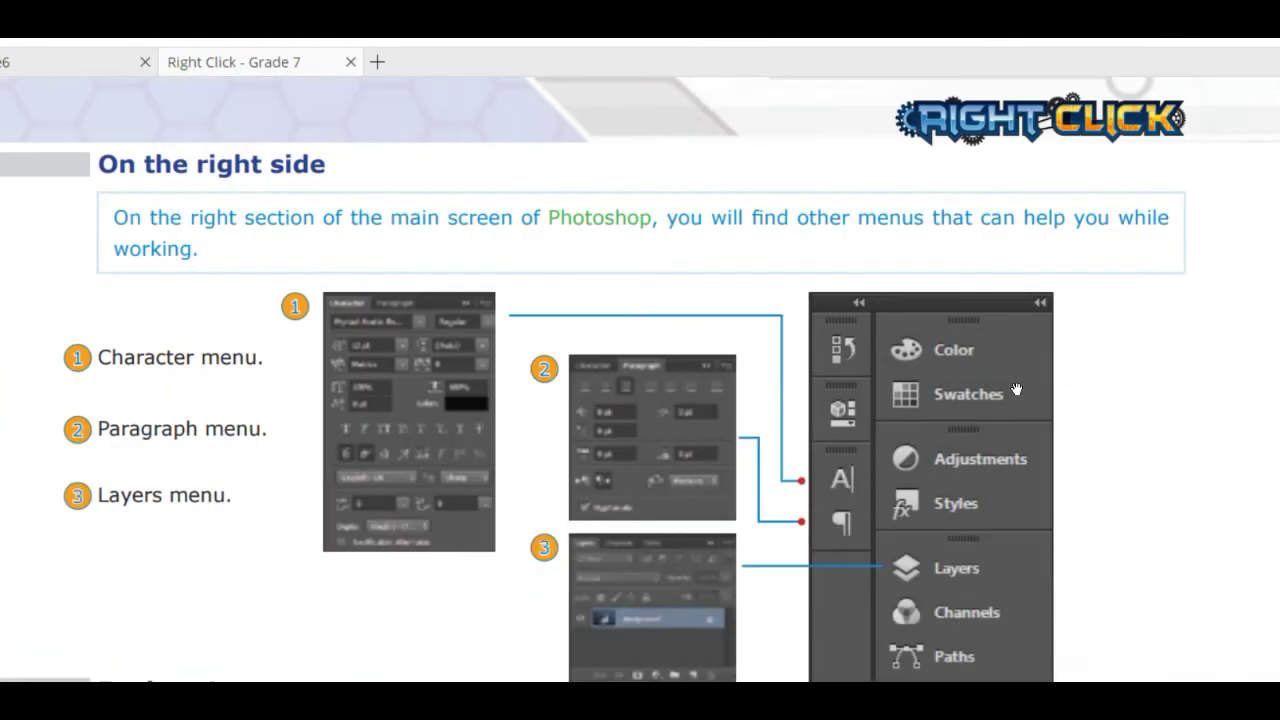
pyautogui.scroll(-2, 1016, 388)
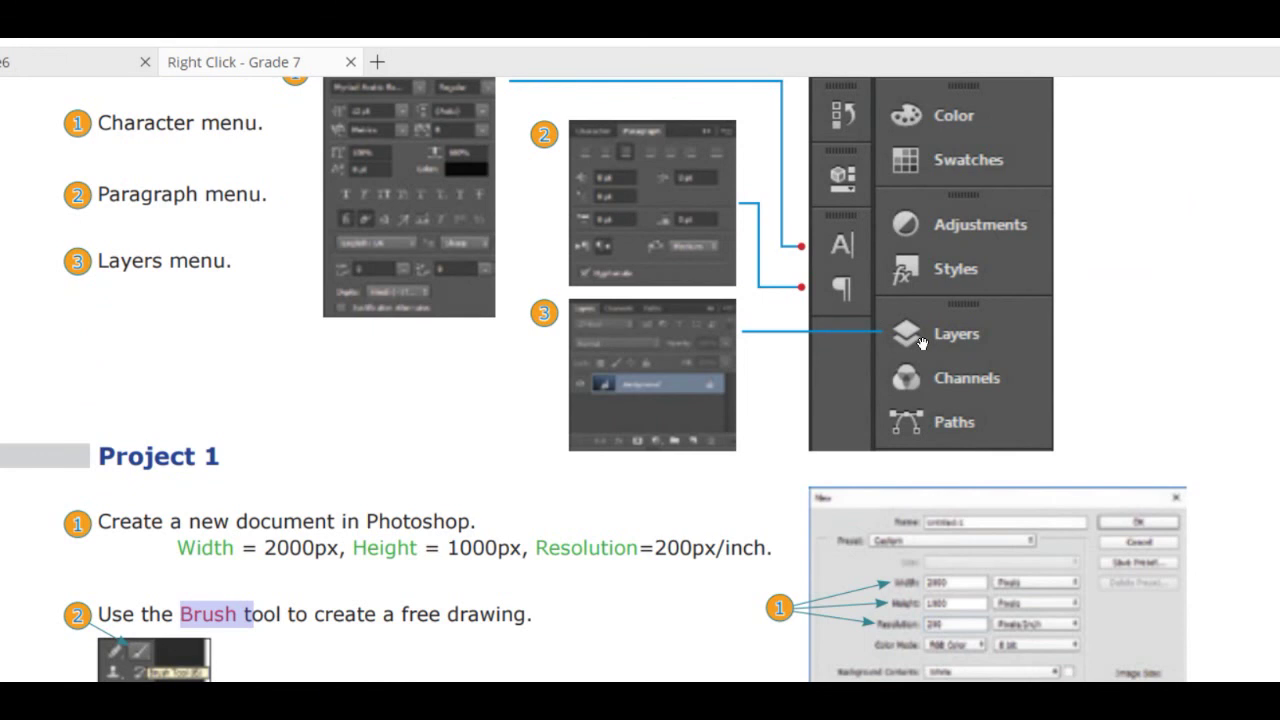
pyautogui.scroll(-2, 921, 343)
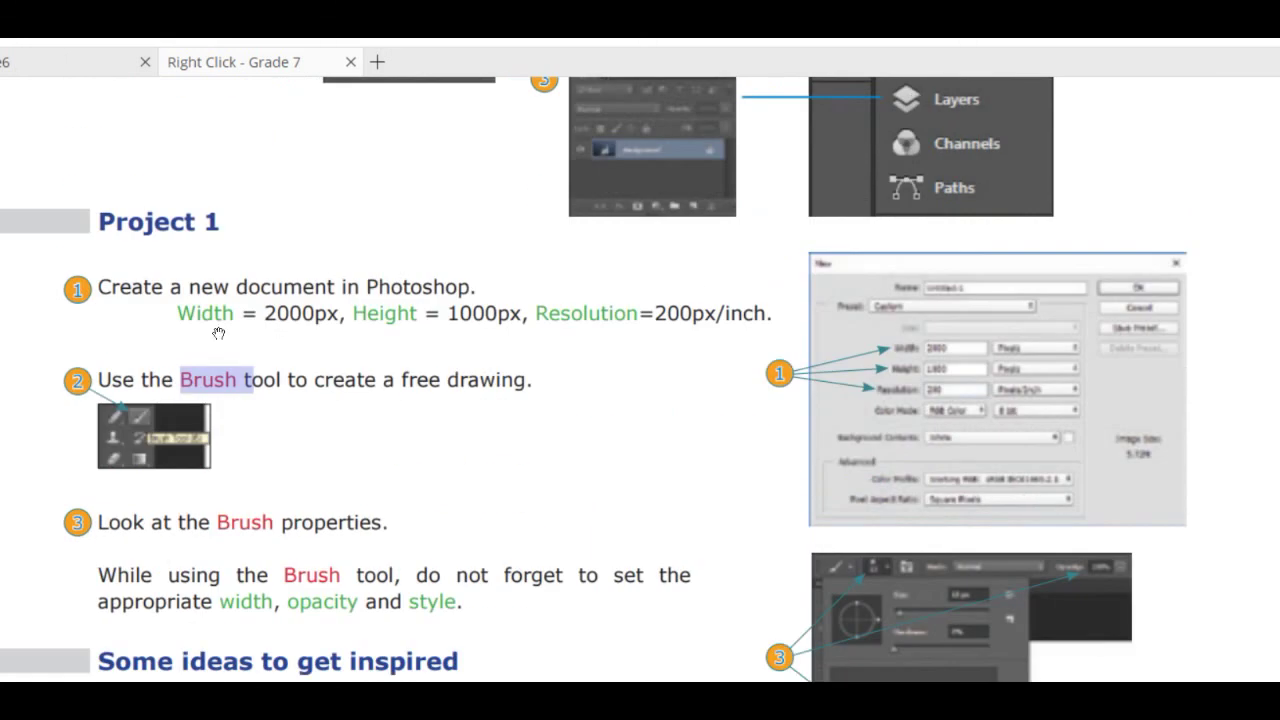